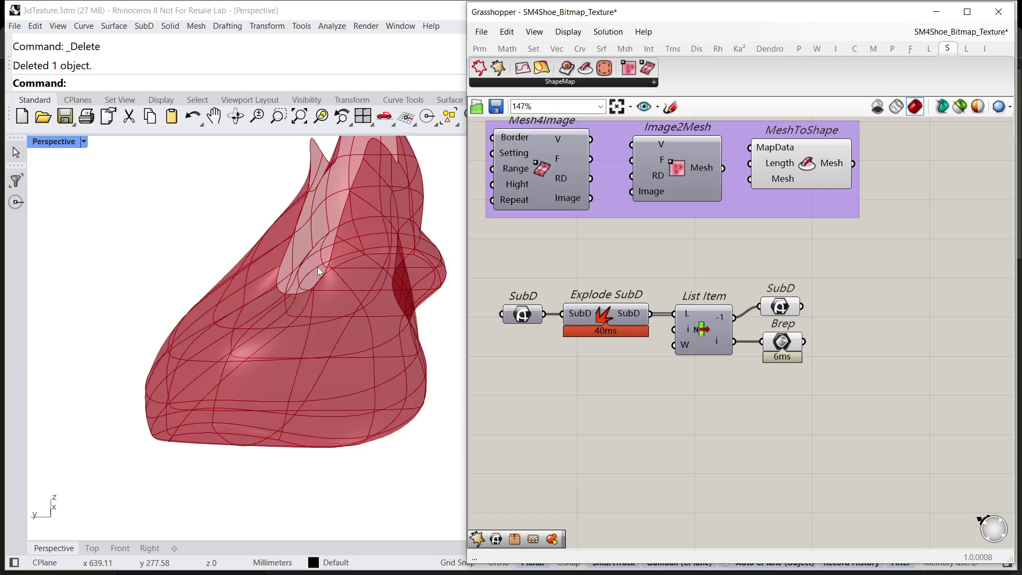
Add a ShapeSolver component beside the Brep parameter and wire the Brep into its Shape input.
right_click_drag(785, 348, 645, 346)
left_click(687, 328)
scroll(688, 328, "up", 1)
left_click(705, 334)
double_click(705, 333)
type("shap")
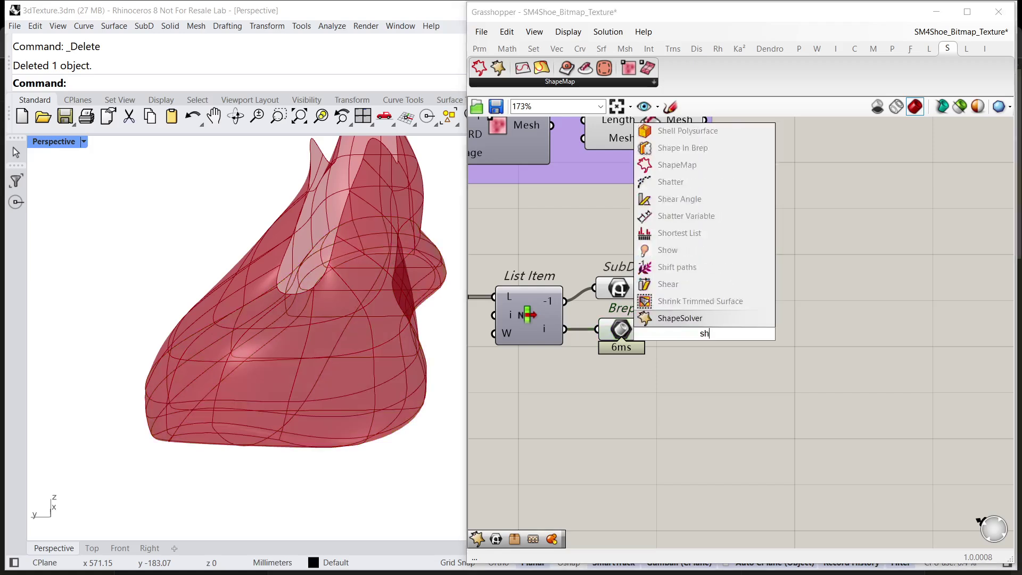
left_click(680, 318)
left_click_drag(727, 349, 785, 371)
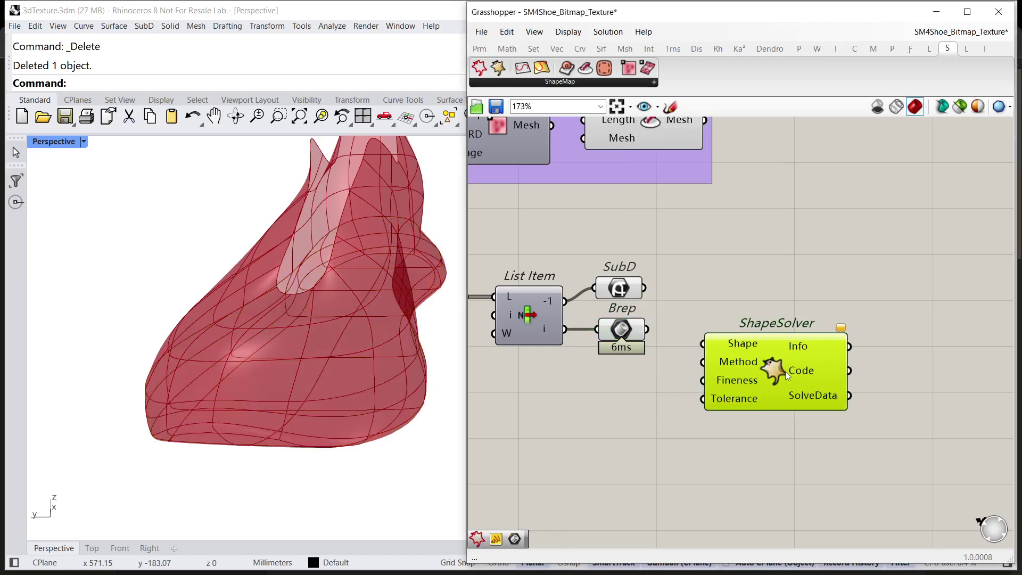
scroll(682, 350, "up", 2)
left_click_drag(631, 321, 708, 343)
scroll(655, 341, "down", 3)
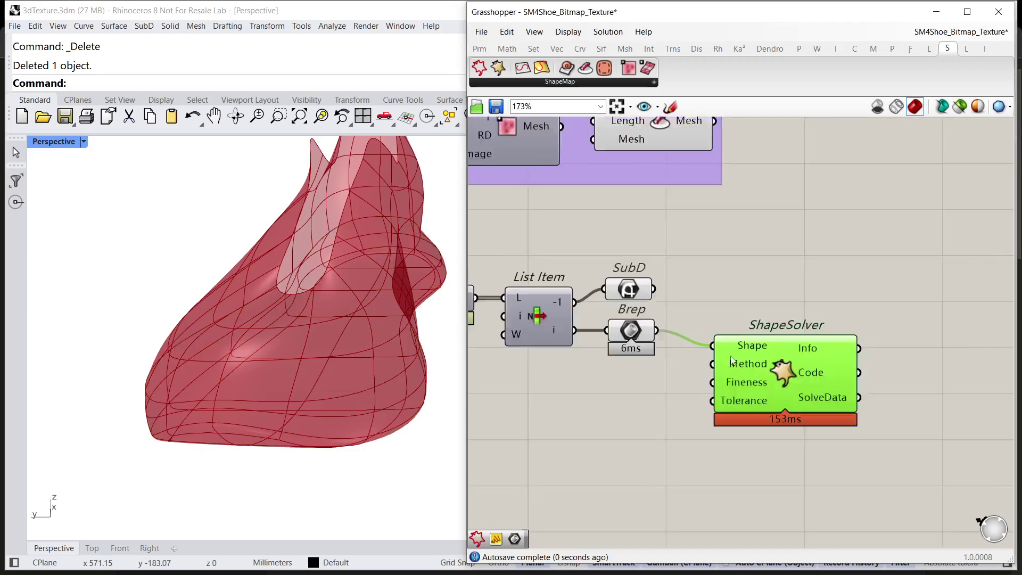
Set the ShapeSolver's Method input to the integer 1.
scroll(647, 342, "up", 2)
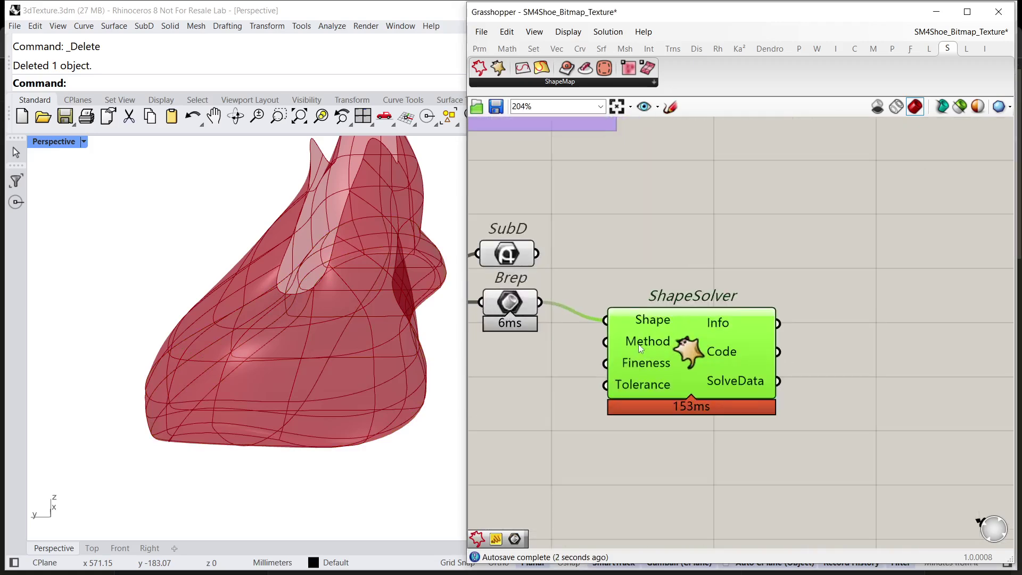
right_click(640, 344)
mouse_move(723, 466)
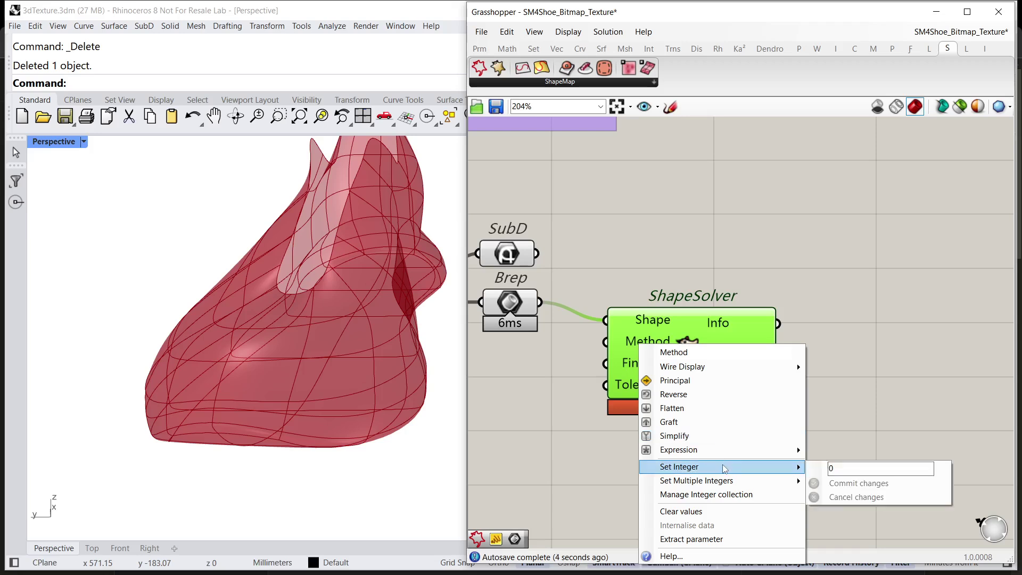
left_click(835, 468)
double_click(835, 469)
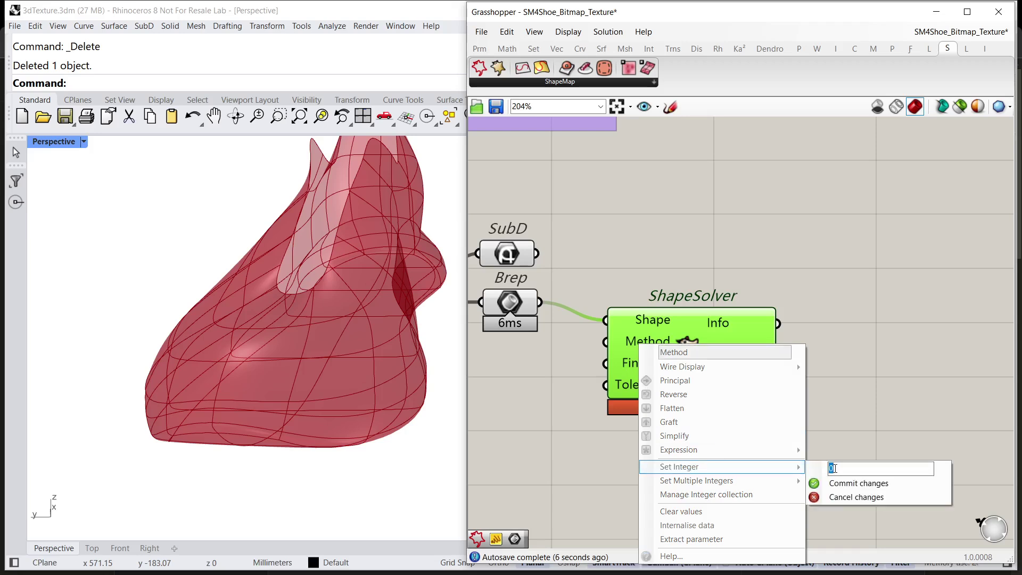
type("1")
left_click(834, 483)
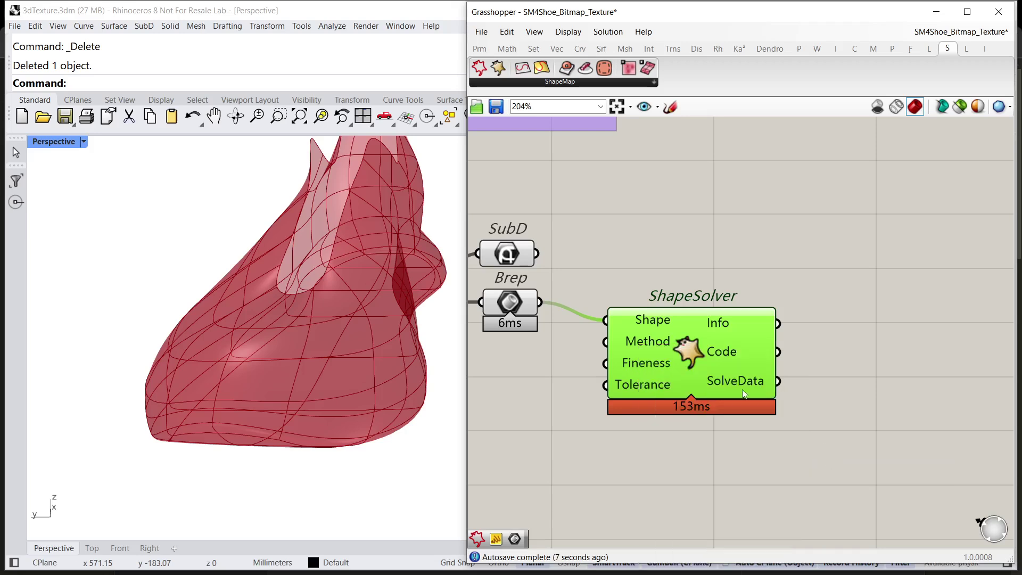
Add a ShapeMap component after the ShapeSolver and wire SolveData into its SolveData input.
scroll(745, 394, "down", 1)
double_click(765, 351)
type("s")
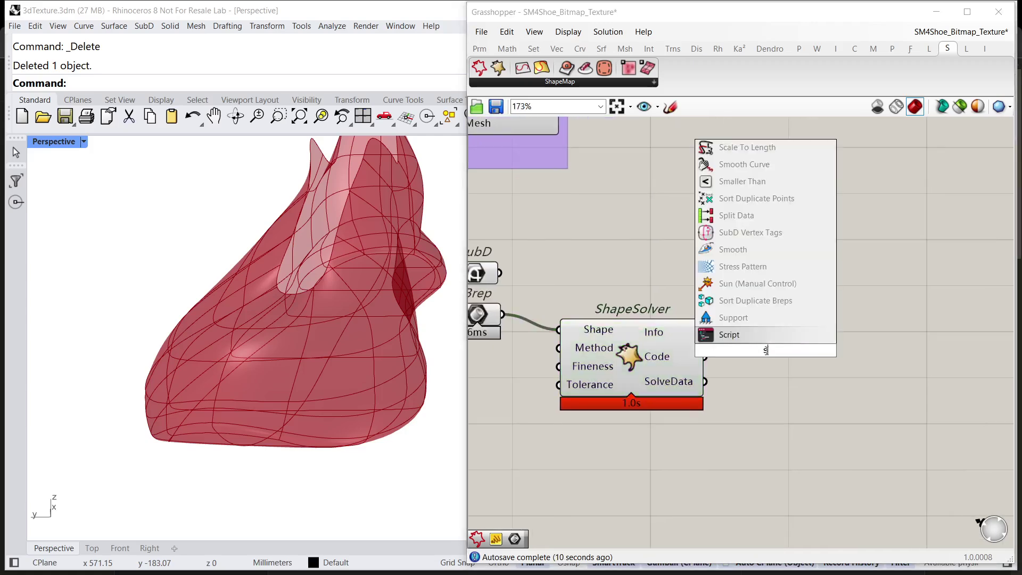
type("hap")
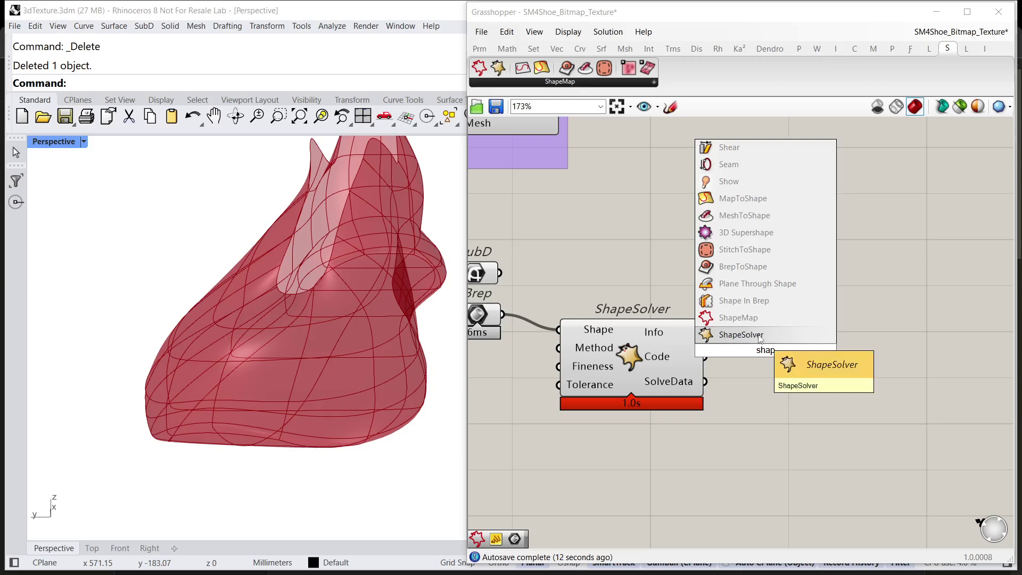
left_click(762, 318)
left_click_drag(762, 322, 818, 356)
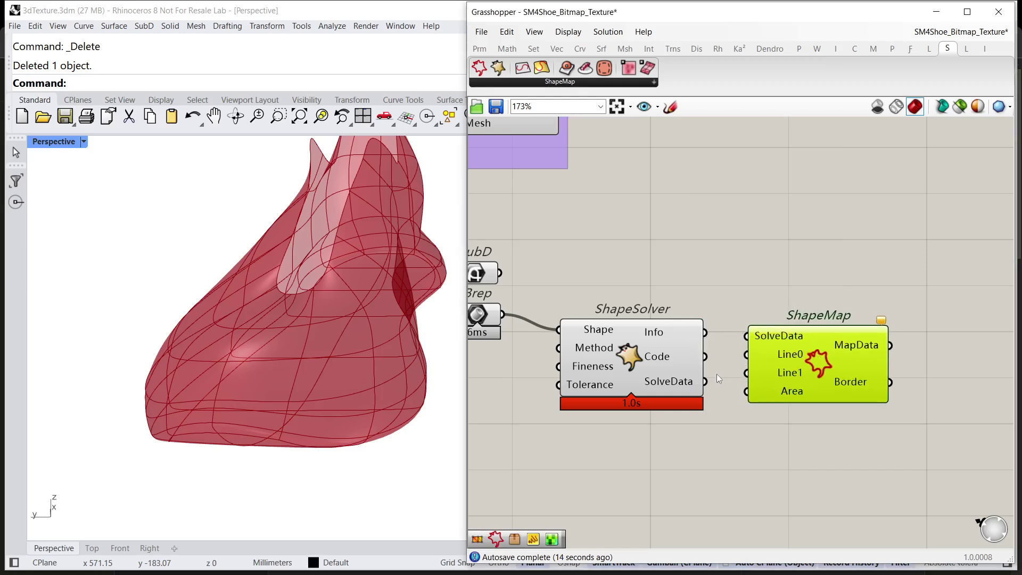
left_click_drag(705, 384, 758, 334)
Set ShapeMap's Line0 input by drawing one straight line lengthwise along the shoe, from toe to heel.
right_click_drag(775, 291, 772, 262)
right_click(787, 327)
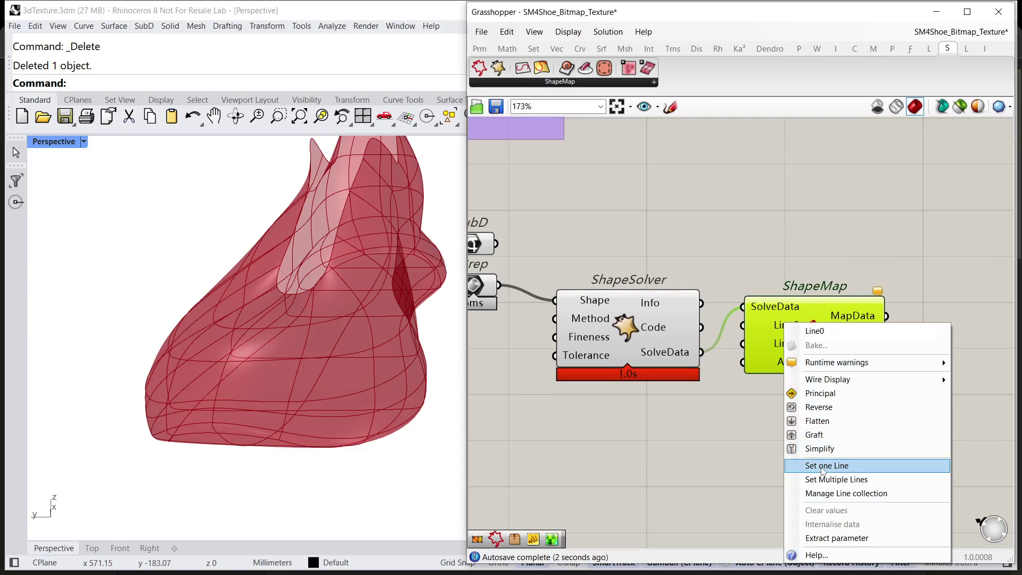
left_click(825, 467)
scroll(433, 358, "up", 3)
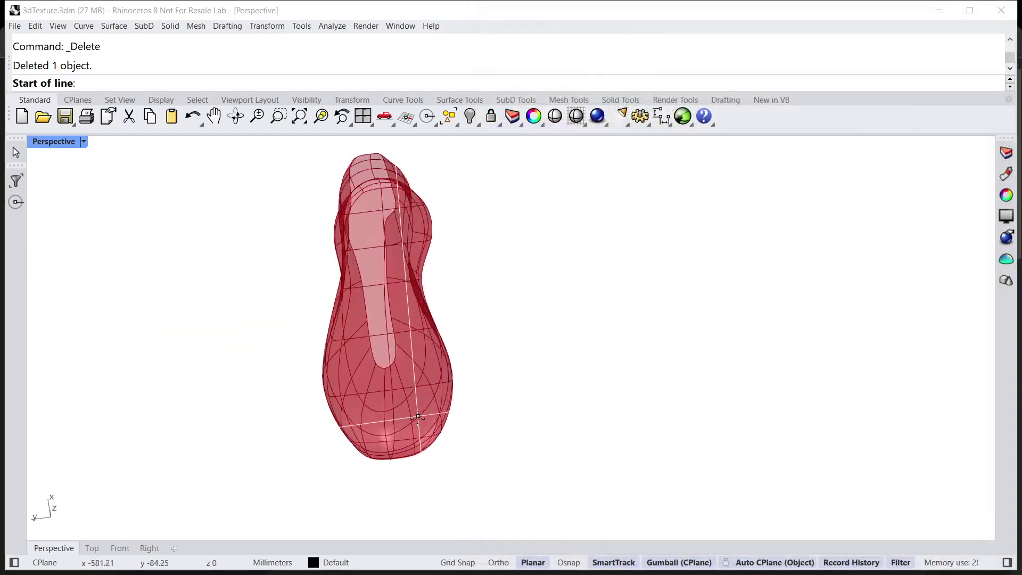
left_click(407, 459)
key("F8")
left_click(385, 182)
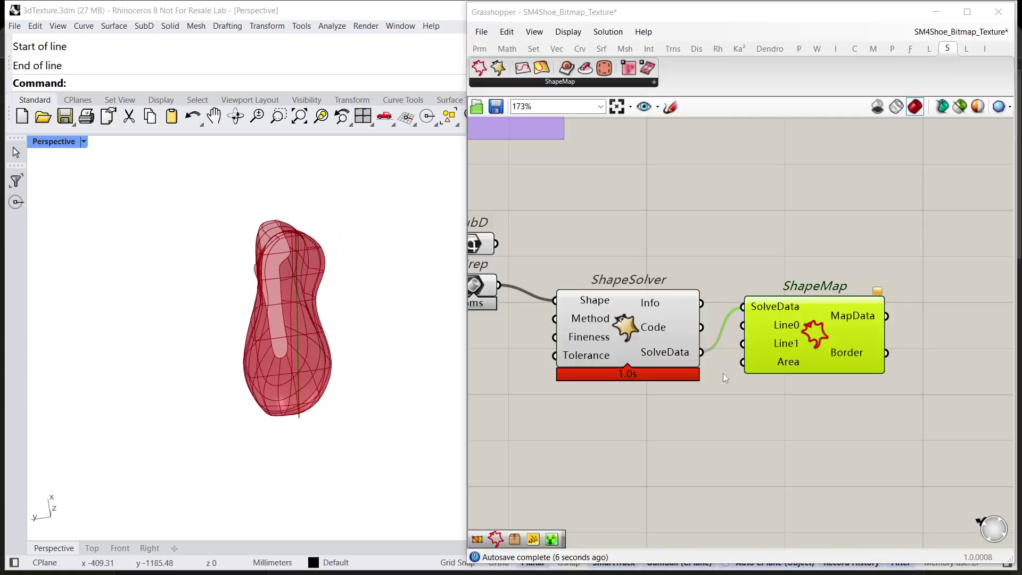
Set ShapeMap's Line1 input by drawing one lengthwise line in the empty space beside the shoe.
right_click(776, 343)
left_click(830, 484)
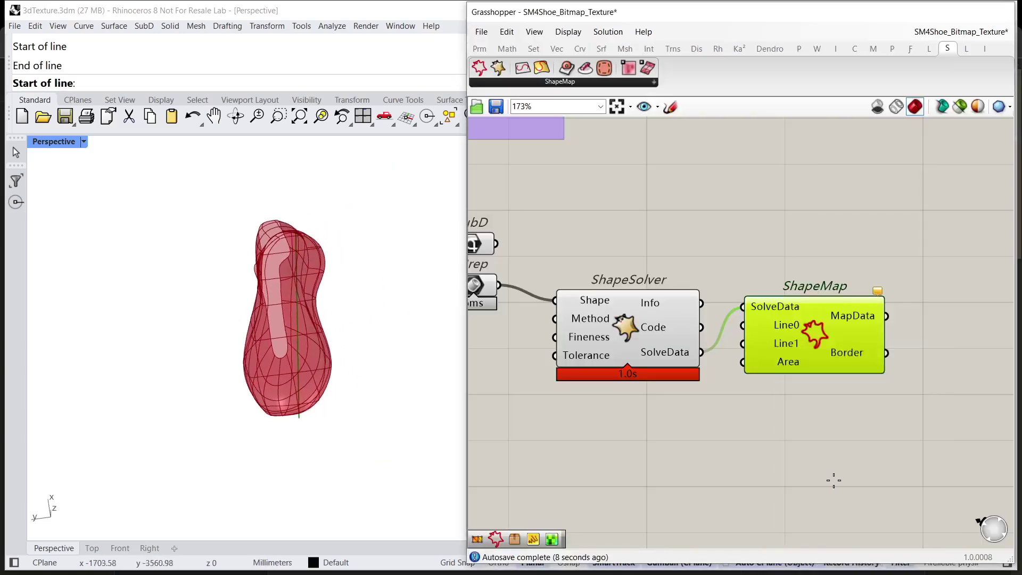
left_click(462, 400)
left_click(450, 251)
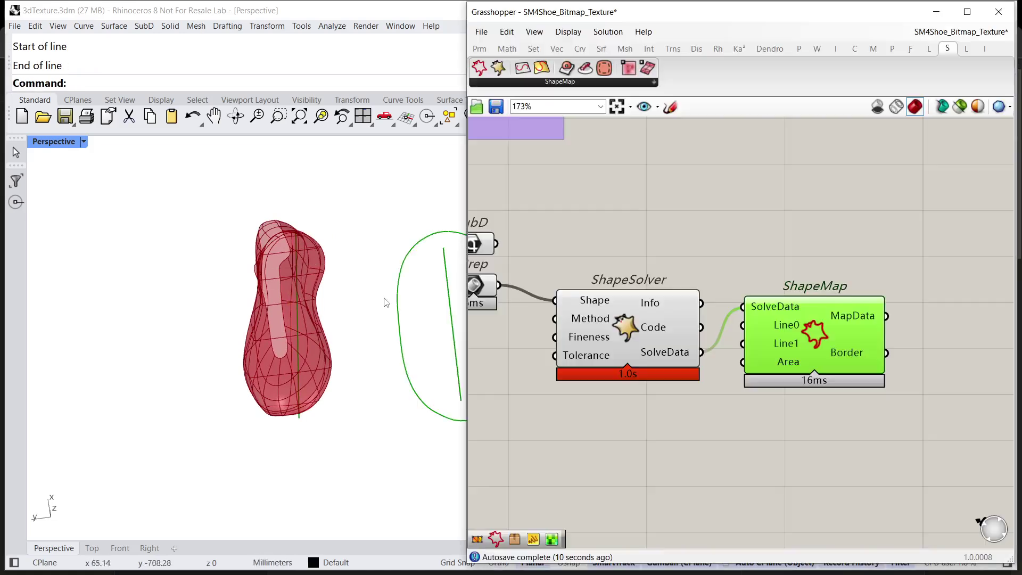
right_click_drag(394, 279, 284, 279, "shift")
Move the Mesh4Image component out of the purple group and place it below and beyond ShapeMap.
scroll(756, 232, "down", 2)
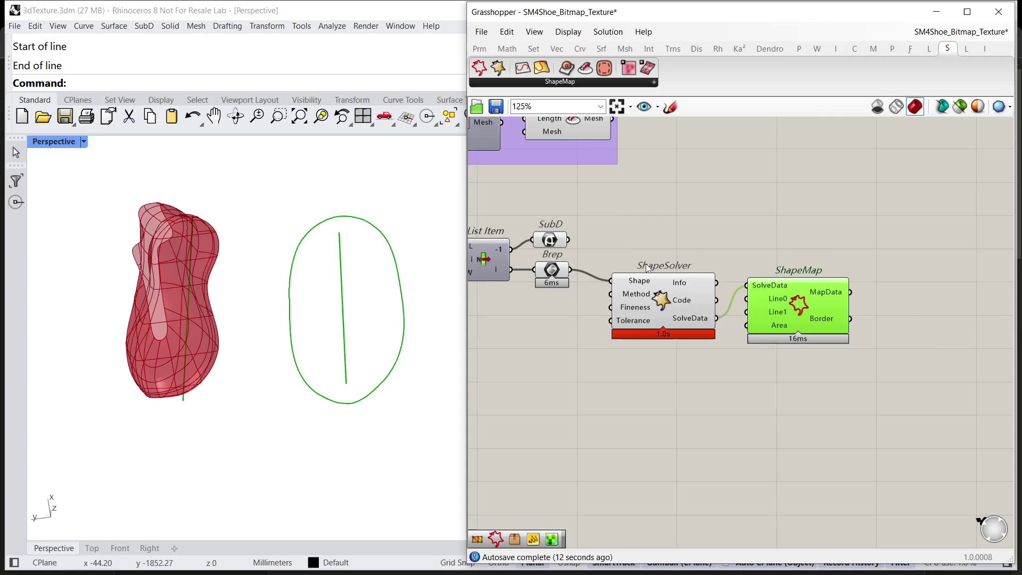
right_click_drag(525, 203, 757, 302)
right_click_drag(603, 230, 606, 246)
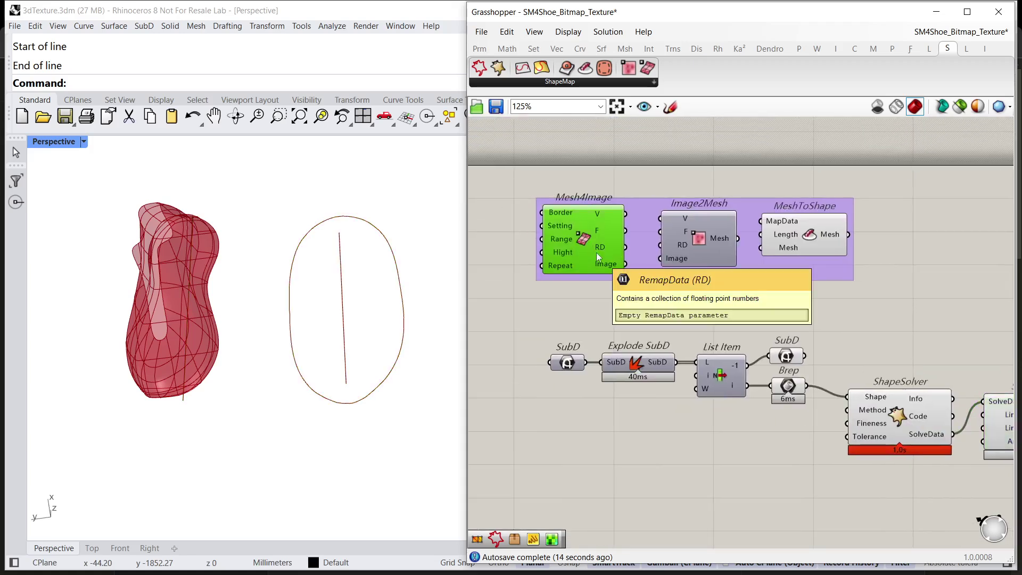
left_click(596, 253)
scroll(597, 253, "down", 3)
left_click_drag(596, 252, 978, 316)
right_click_drag(979, 319, 754, 273)
scroll(754, 273, "up", 2)
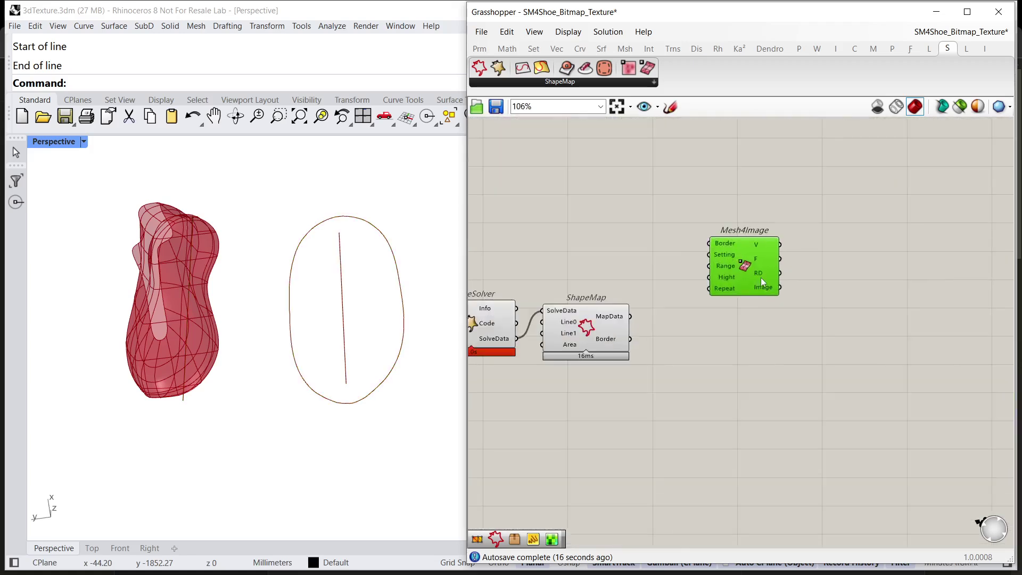
left_click_drag(756, 274, 753, 378)
right_click_drag(752, 378, 734, 336)
Wire ShapeMap's Border output into Mesh4Image's Border input and bring Mesh4Image closer to ShapeMap.
scroll(669, 359, "up", 3)
left_click(663, 312)
left_click_drag(577, 268, 708, 269)
scroll(732, 323, "down", 2)
left_click_drag(731, 324, 654, 292)
Add a Construct Mesh component and wire Mesh4Image's V and F outputs into its V and F inputs.
double_click(755, 311)
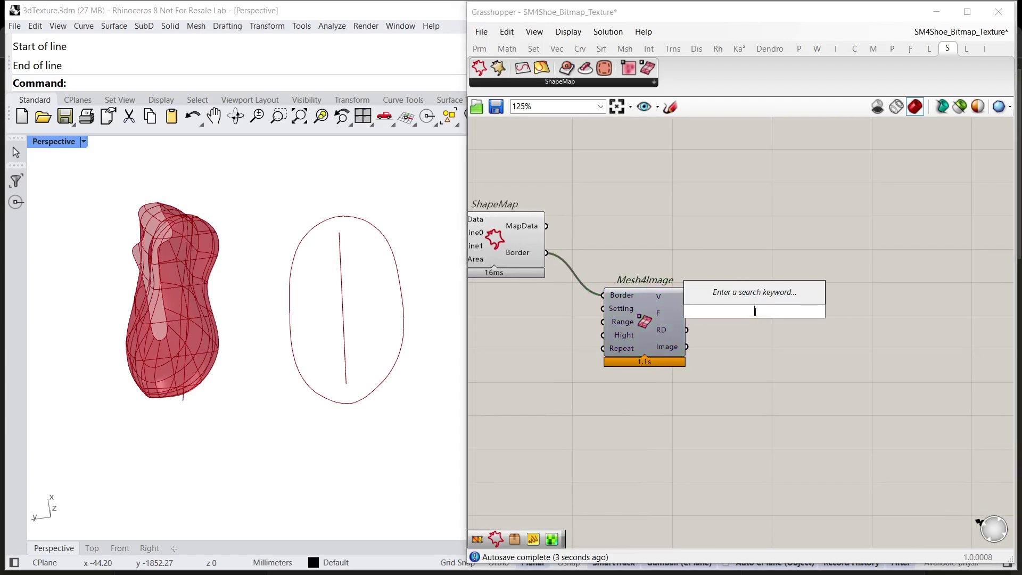
type("con")
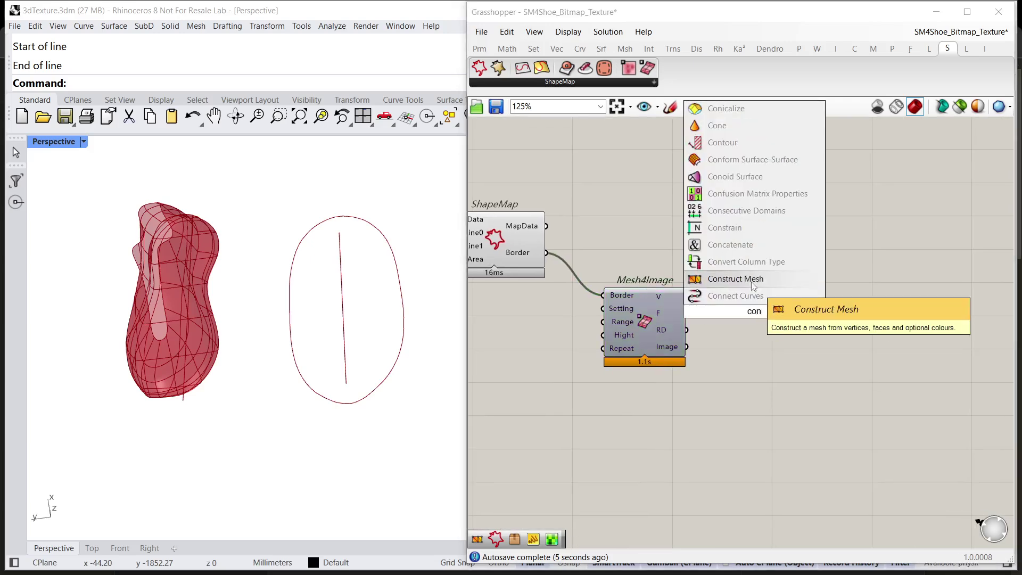
left_click(751, 280)
scroll(753, 298, "up", 2)
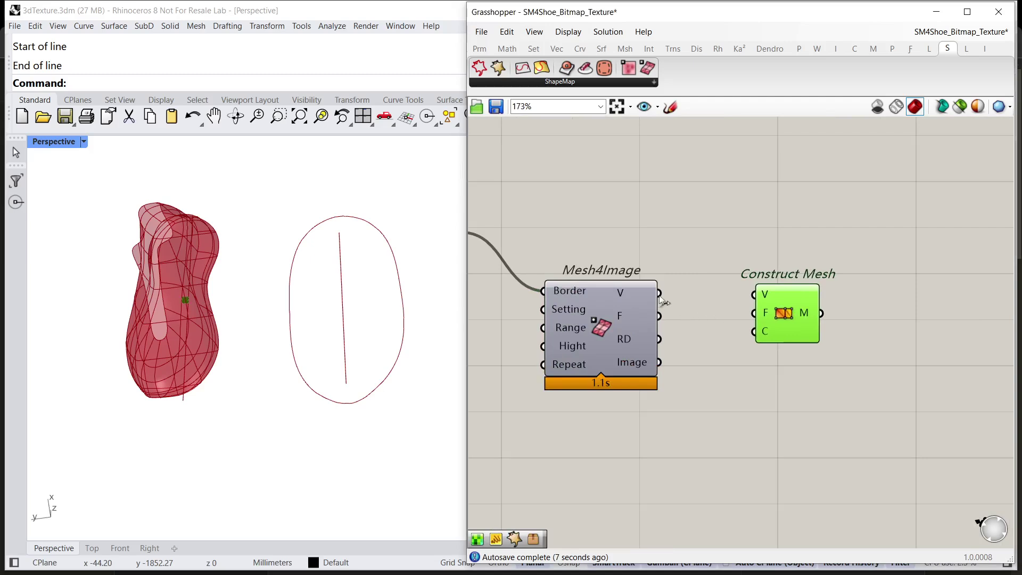
left_click_drag(659, 295, 800, 307)
left_click(675, 322)
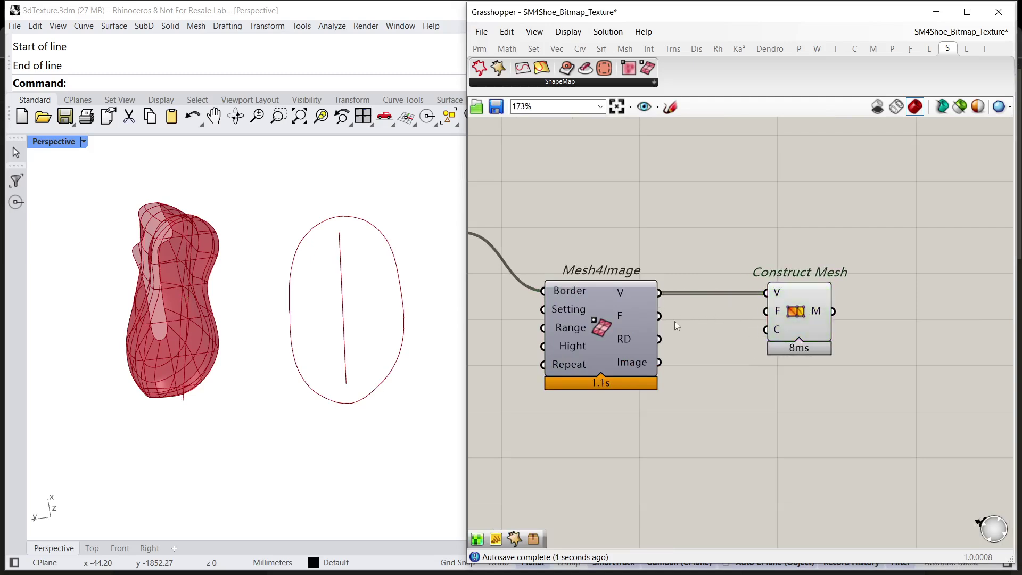
left_click_drag(660, 316, 766, 311)
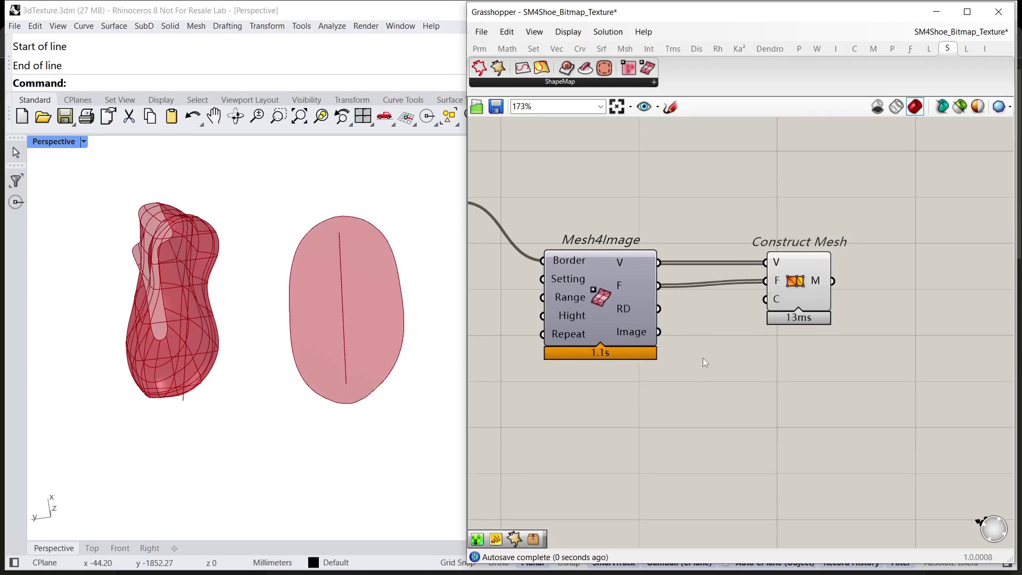
Add an Image Sampler component below the Mesh4Image and Construct Mesh components.
double_click(671, 369)
type("im")
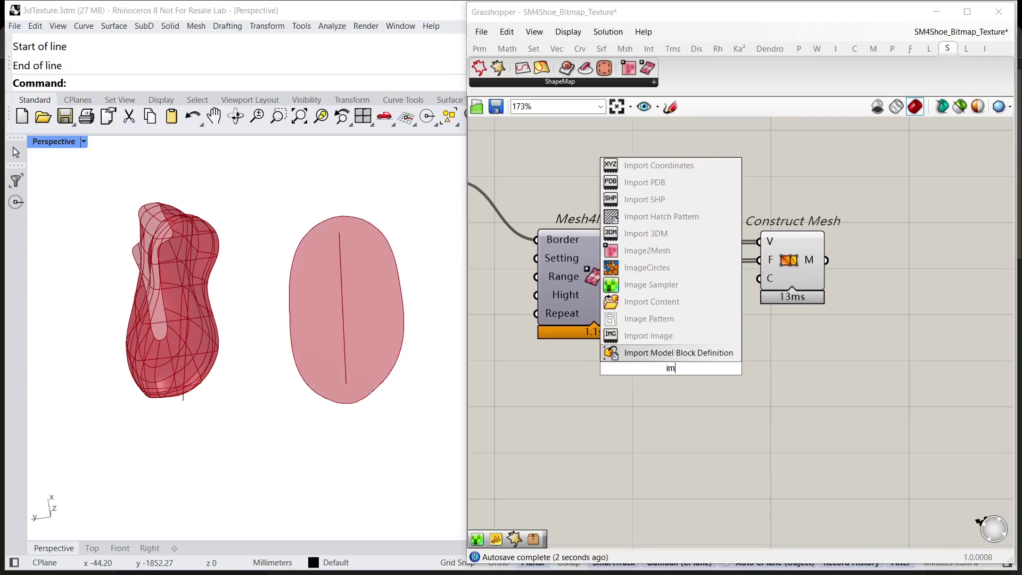
left_click(666, 285)
right_click_drag(731, 388, 726, 388)
right_click_drag(719, 312, 651, 305)
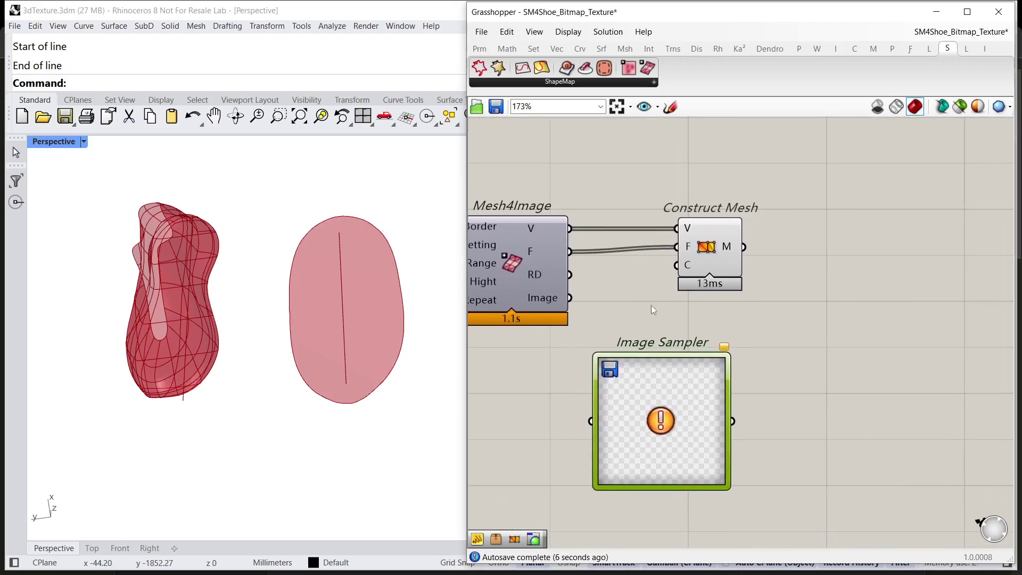
Wire Mesh4Image's Image output into the Image Sampler and the sampler's output into Construct Mesh's C input.
left_click_drag(712, 252, 758, 251)
left_click(767, 324)
right_click_drag(767, 324, 770, 292)
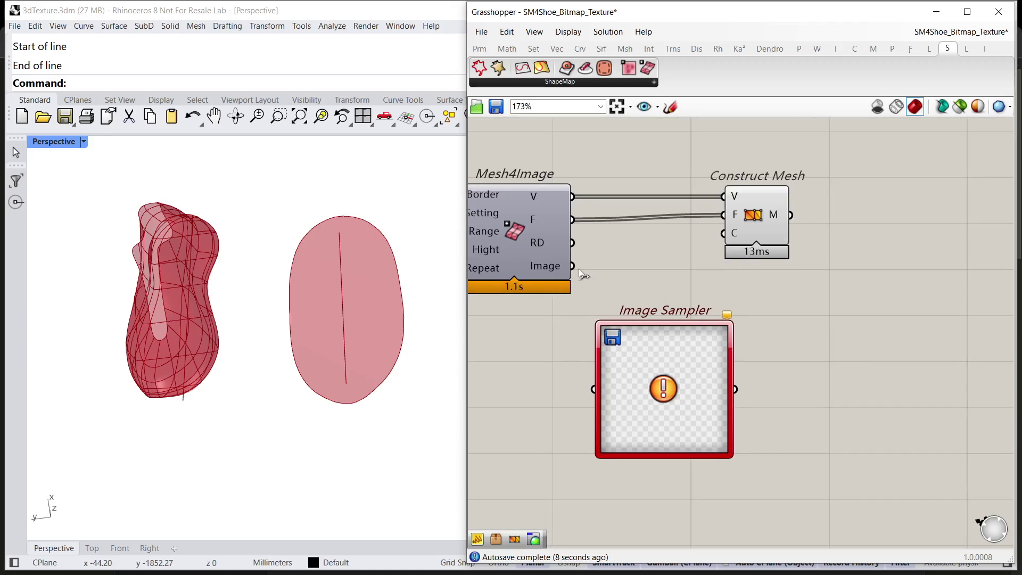
left_click_drag(578, 272, 594, 389)
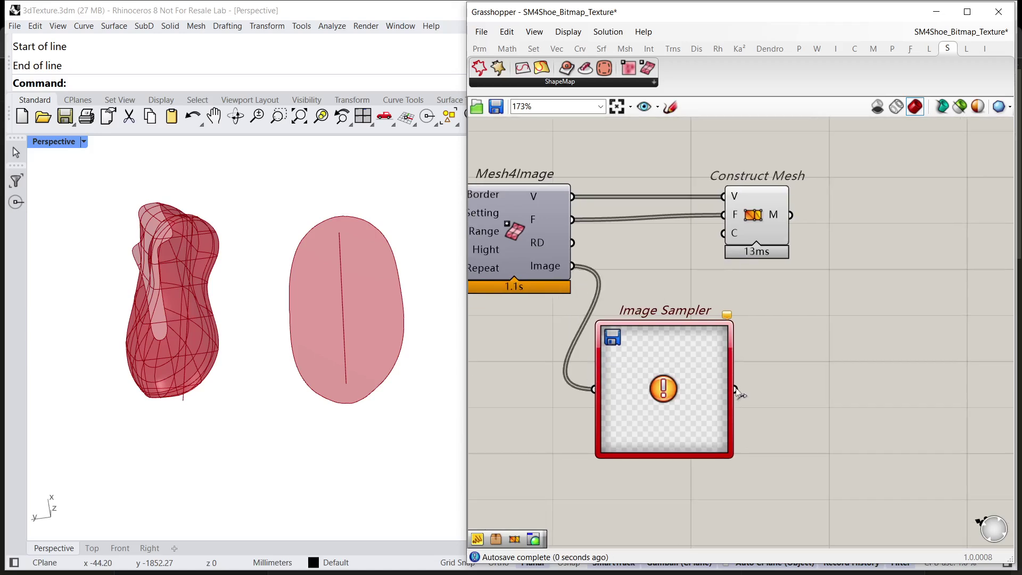
left_click_drag(737, 389, 723, 232)
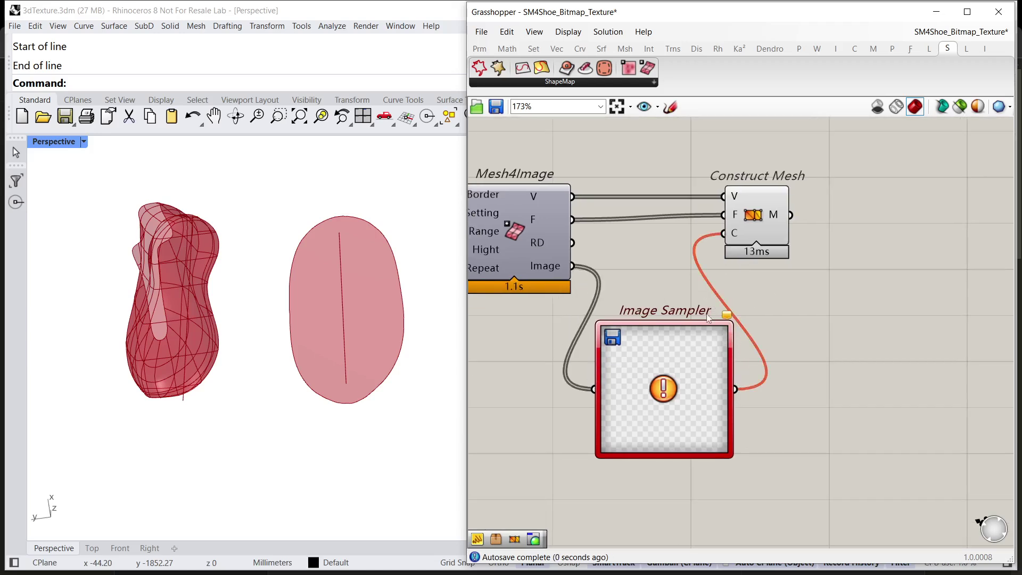
Load Carbon Fiber_10_B35F70.jpg from the Textures folder into the Image Sampler and apply its settings.
double_click(665, 350)
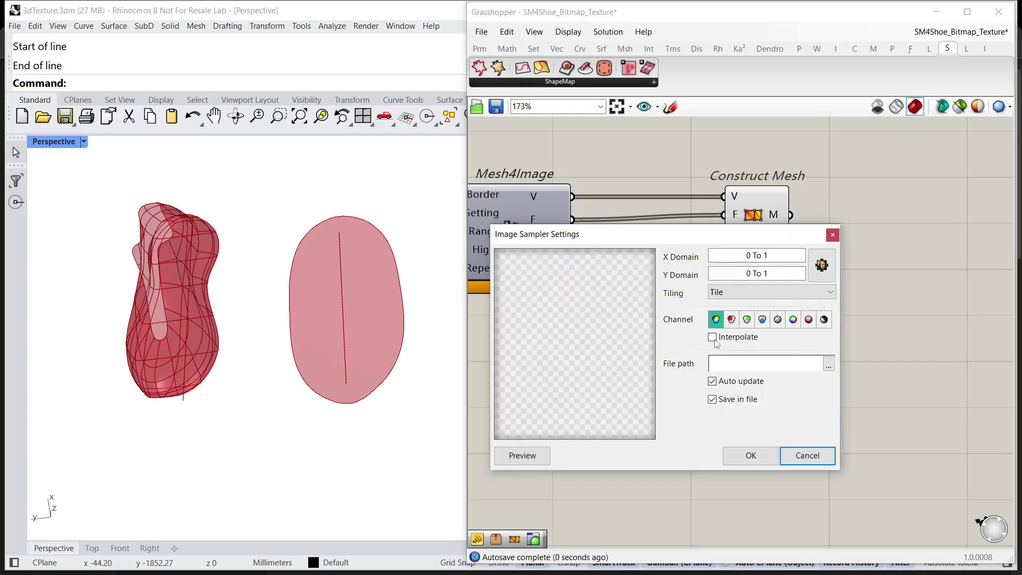
left_click(826, 364)
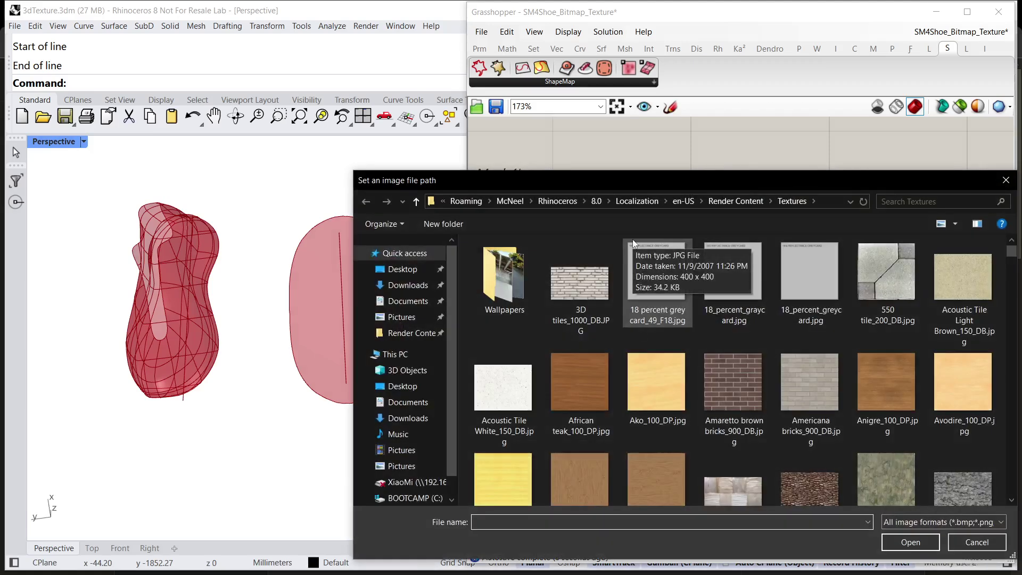
type("c")
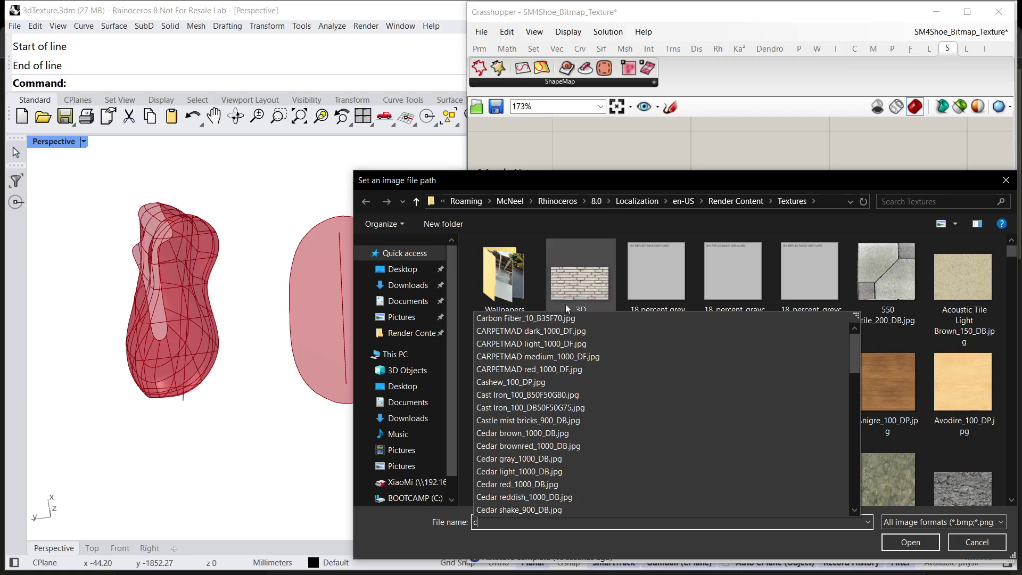
left_click(946, 471)
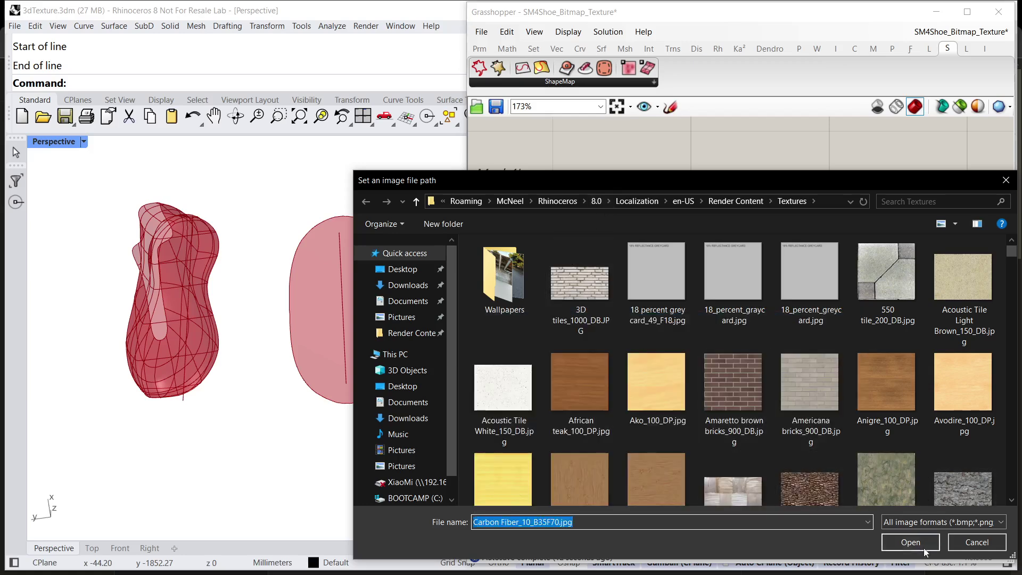
left_click(910, 542)
left_click(757, 453)
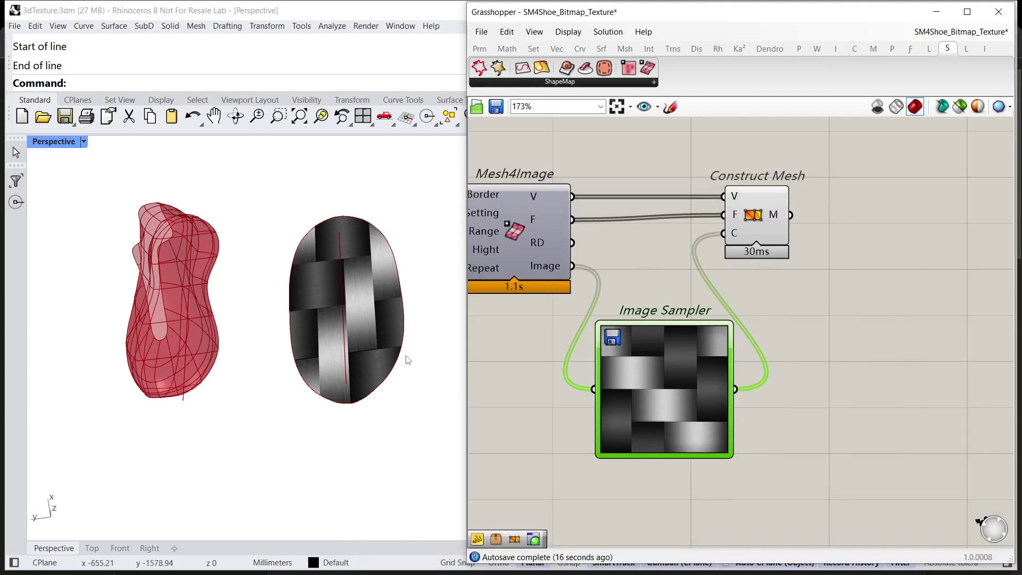
right_click_drag(408, 360, 341, 352)
Add a panel containing 6 beside Mesh4Image and wire it into the component's Repeat input.
right_click_drag(757, 323, 846, 312)
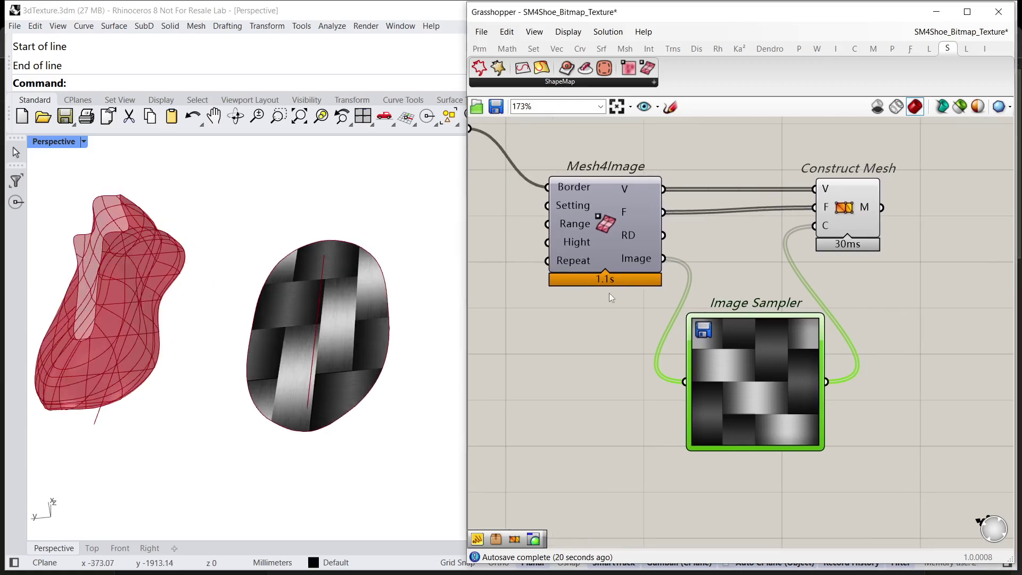
right_click_drag(609, 293, 682, 305)
left_click(508, 264)
double_click(506, 264)
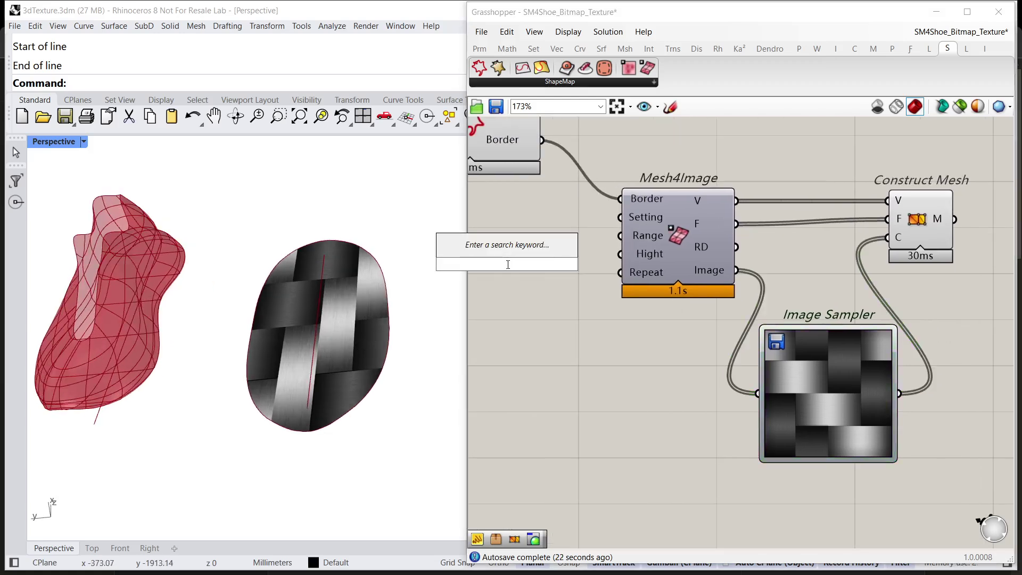
type("//6")
key("Return")
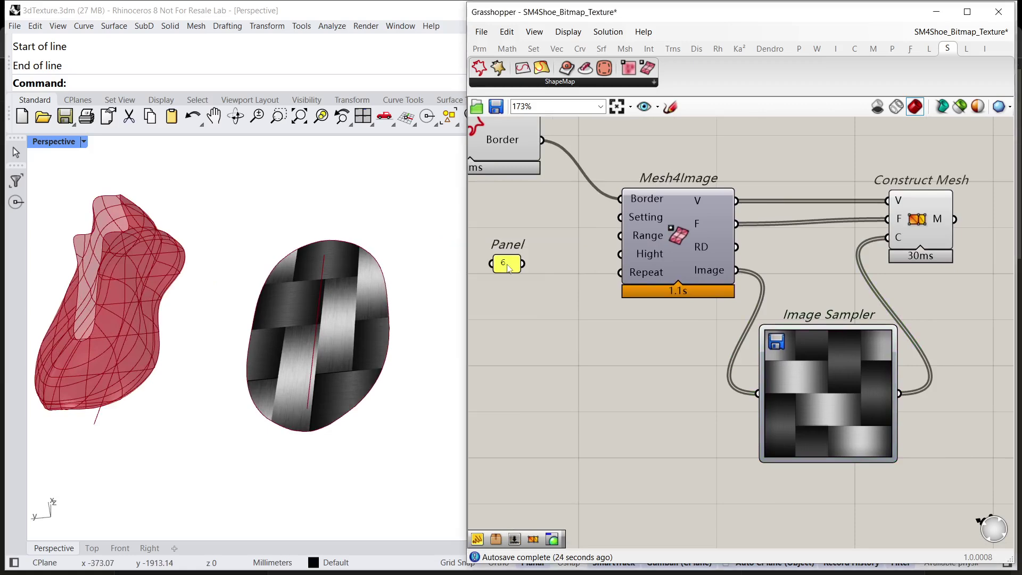
left_click_drag(523, 263, 621, 273)
left_click_drag(507, 268, 554, 274)
right_click_drag(559, 269, 443, 250)
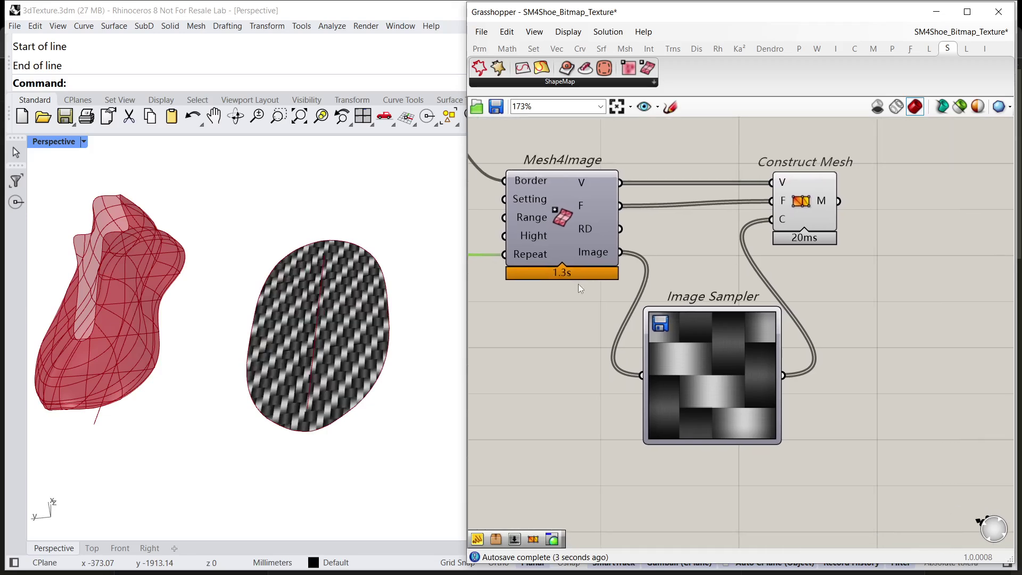
Set the Image Sampler's X Domain to 0 To 0.5 and apply the settings.
left_click(711, 359)
double_click(725, 340)
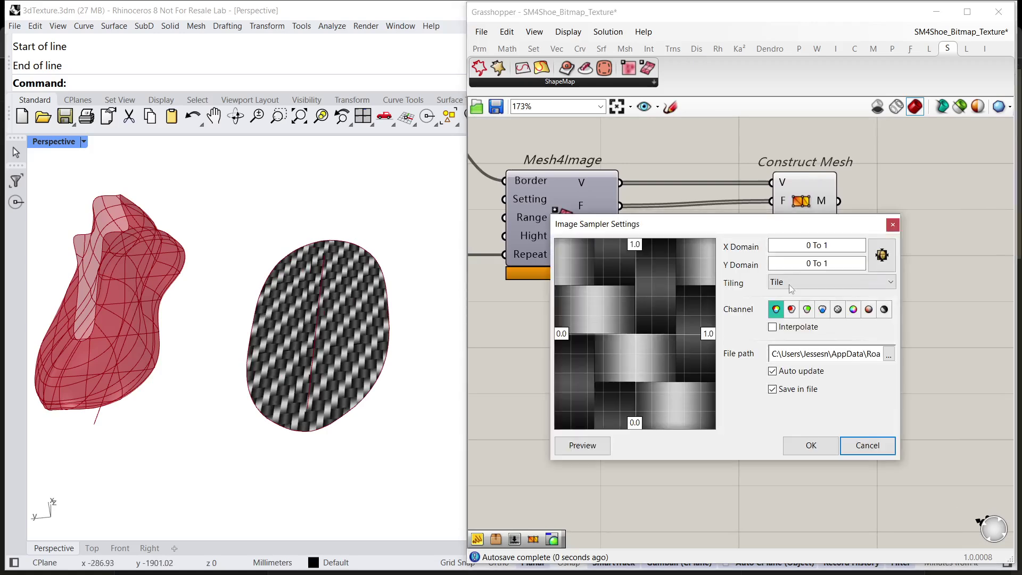
left_click(832, 246)
key("BackSpace")
type("32")
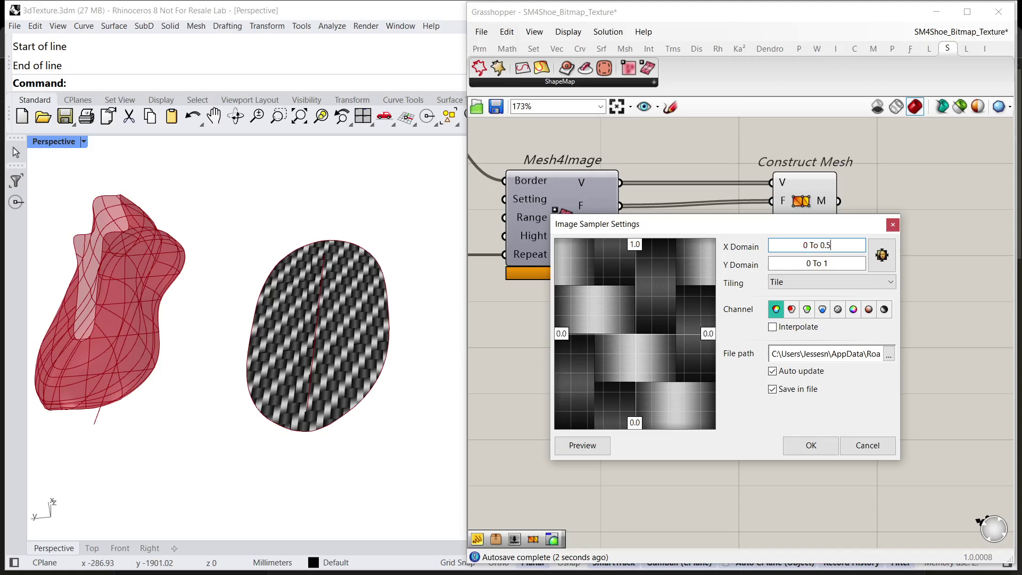
left_click(811, 445)
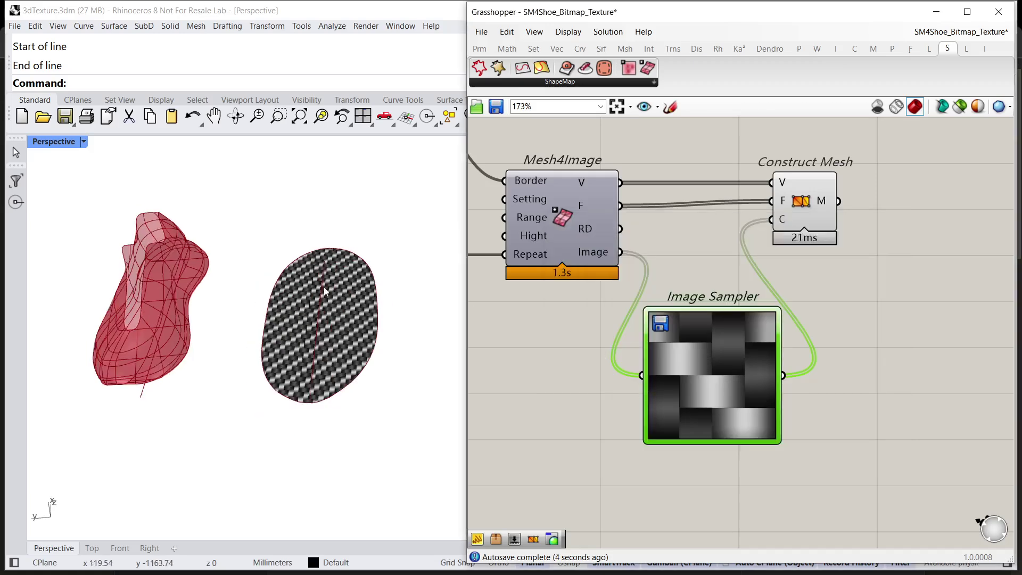
right_click_drag(796, 279, 797, 301)
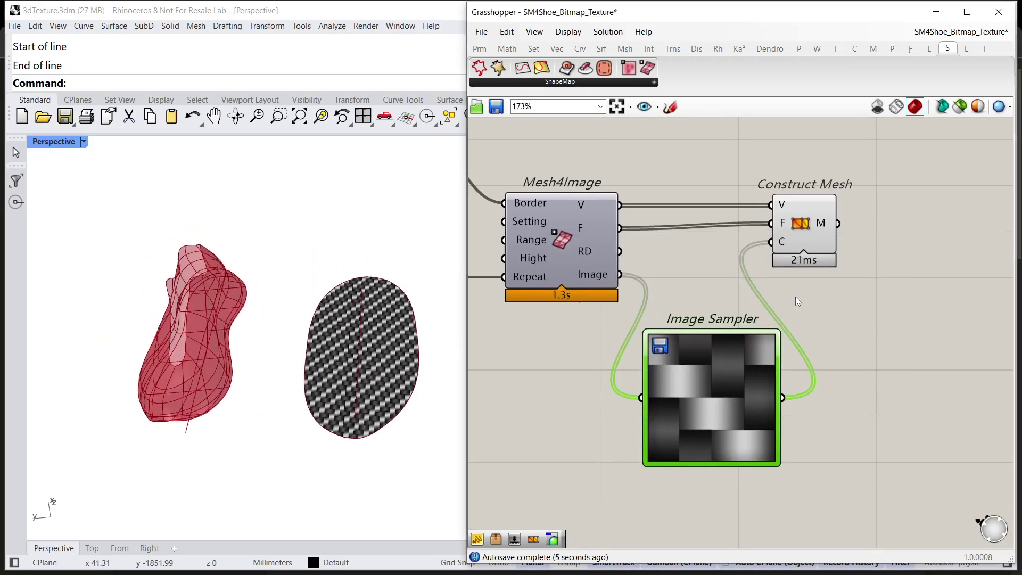
Duplicate the MeshToShape component from the purple group and place the copy beyond Construct Mesh at the end of the definition.
left_click(800, 242)
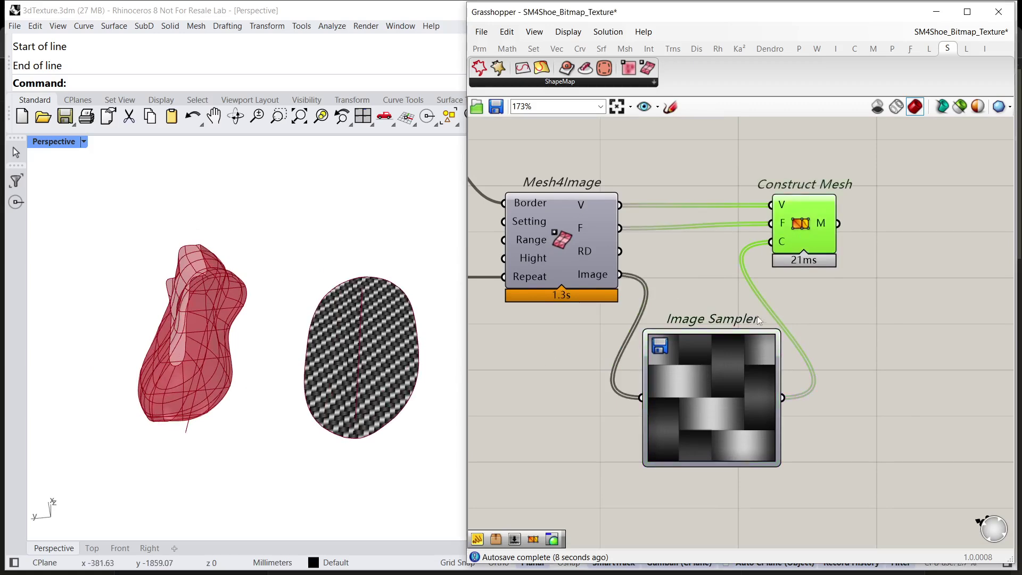
scroll(708, 320, "down", 5)
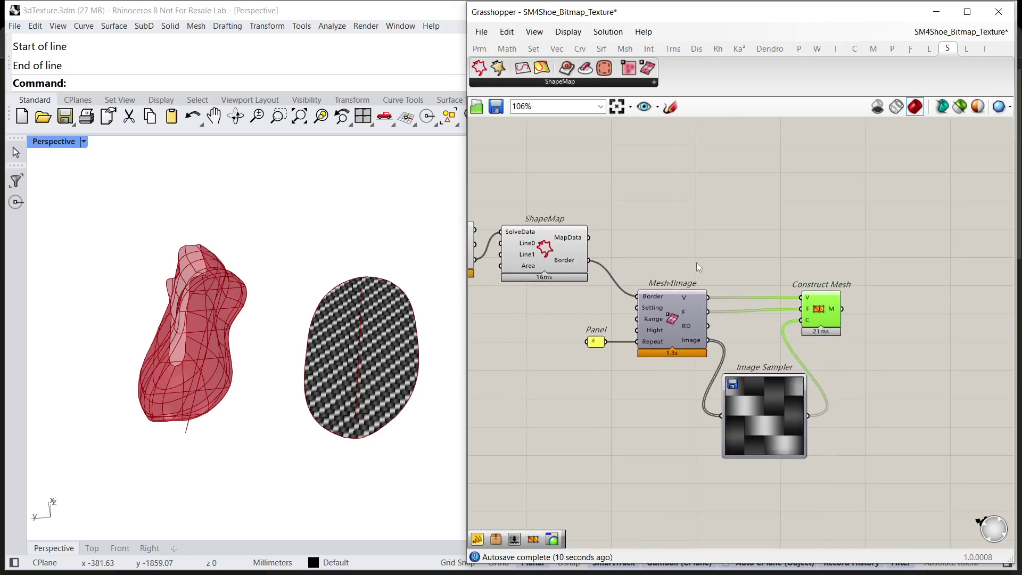
right_click_drag(720, 248, 817, 267)
scroll(665, 217, "up", 2)
right_click_drag(591, 185, 644, 220)
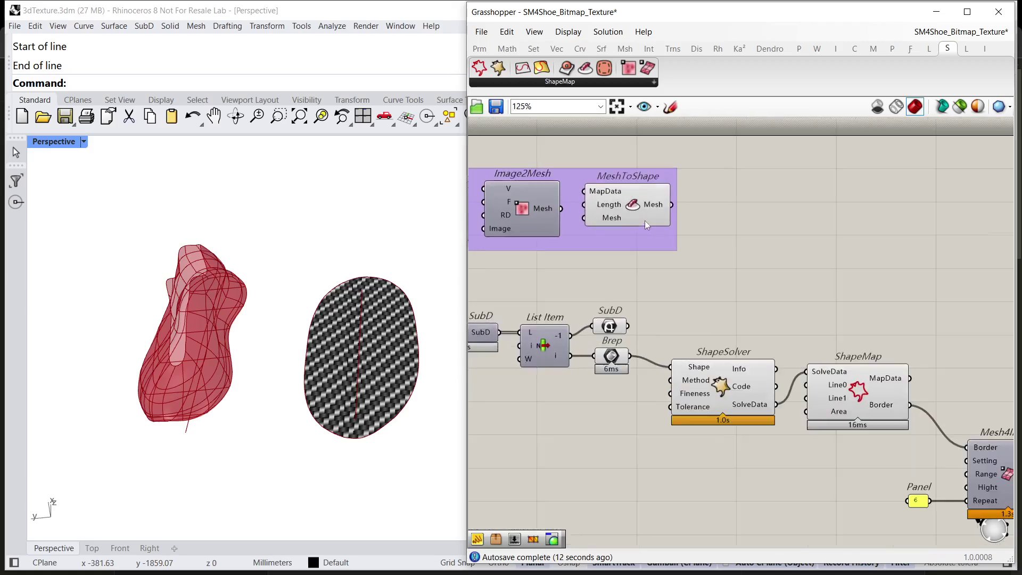
left_click(637, 209)
key("ctrl+c")
key("ctrl+v")
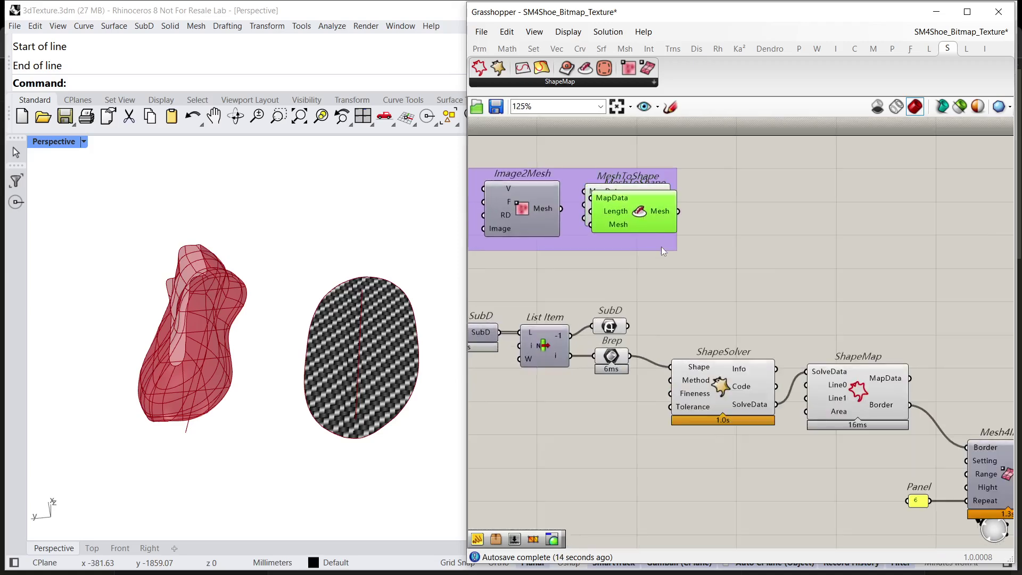
left_click_drag(620, 211, 841, 285)
scroll(906, 302, "down", 3)
right_click_drag(906, 303, 609, 251)
left_click_drag(586, 239, 832, 287)
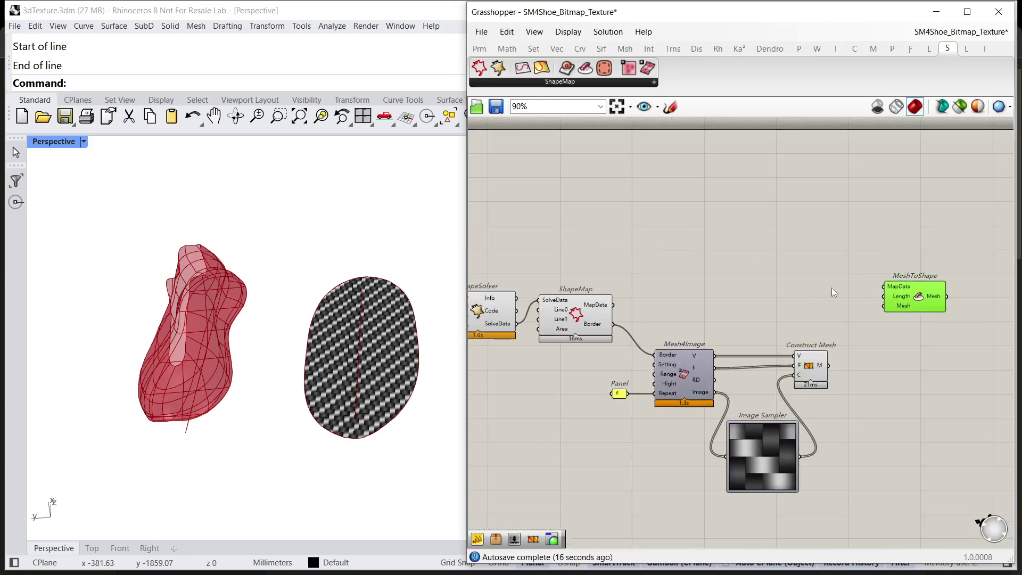
Wire ShapeMap's MapData output and Construct Mesh's M output into MeshToShape's MapData and Mesh inputs.
scroll(637, 292, "up", 2)
right_click_drag(636, 313, 615, 310)
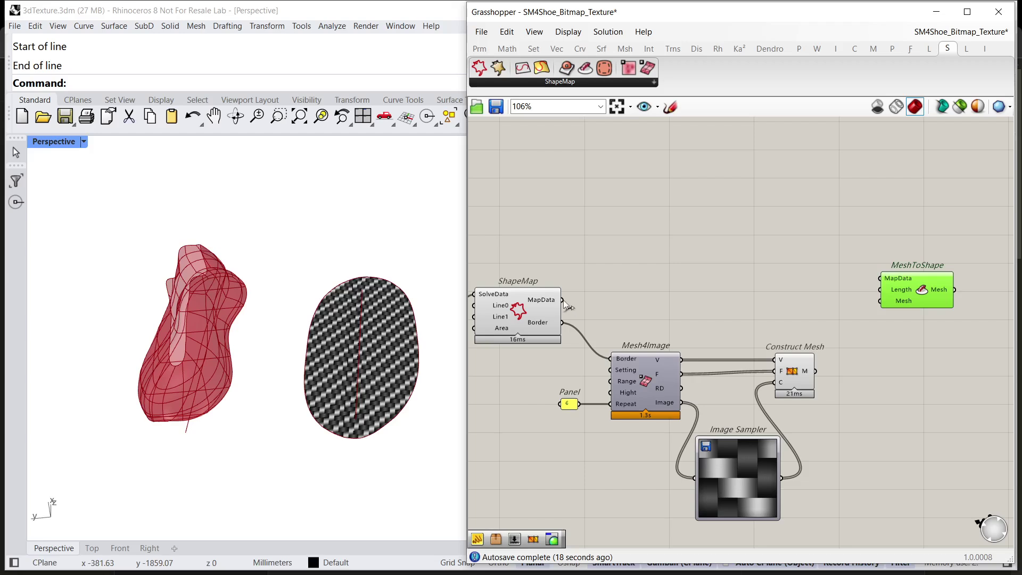
left_click_drag(562, 300, 903, 311)
scroll(810, 337, "up", 3)
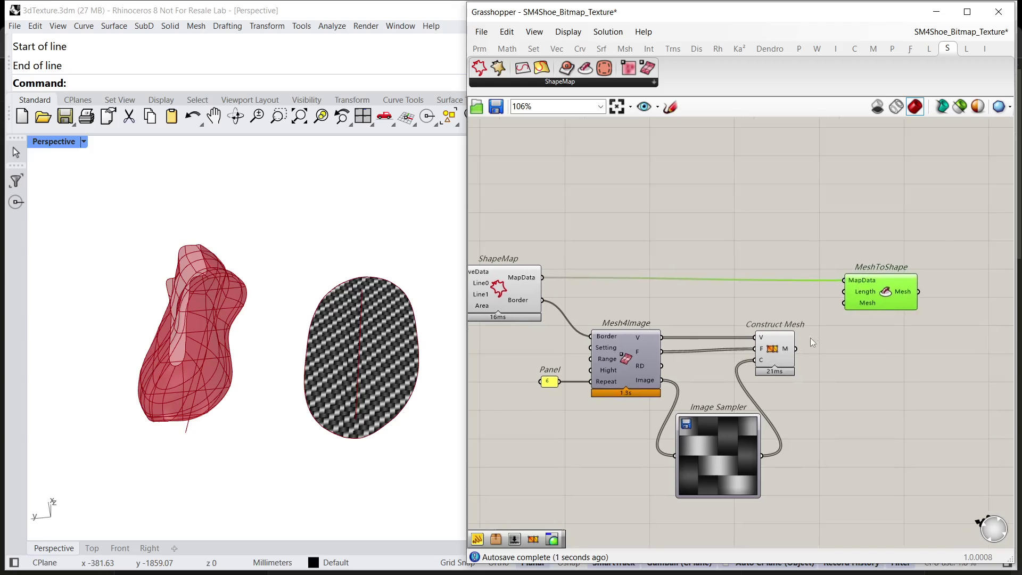
left_click(797, 355)
left_click_drag(791, 353, 869, 297)
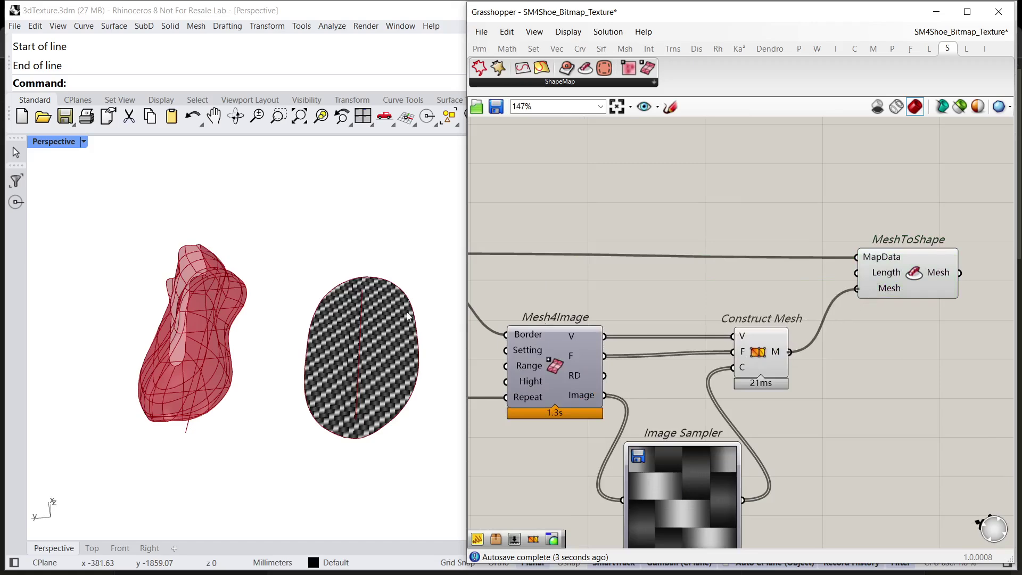
right_click_drag(211, 353, 330, 298)
Bring an Image2Mesh component from the purple group to the free space above Mesh4Image and Construct Mesh.
scroll(687, 301, "down", 3)
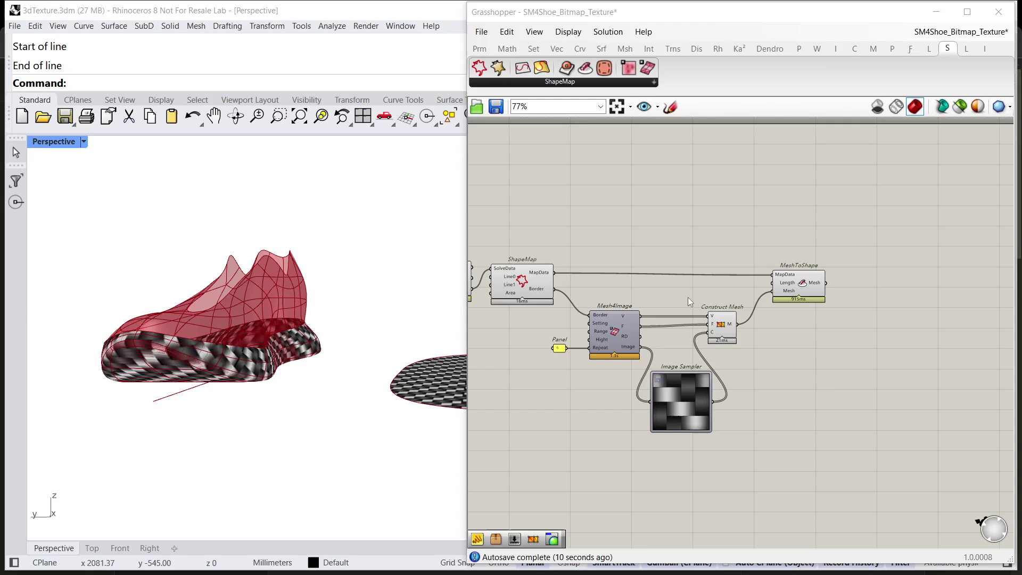
right_click_drag(589, 200, 686, 261)
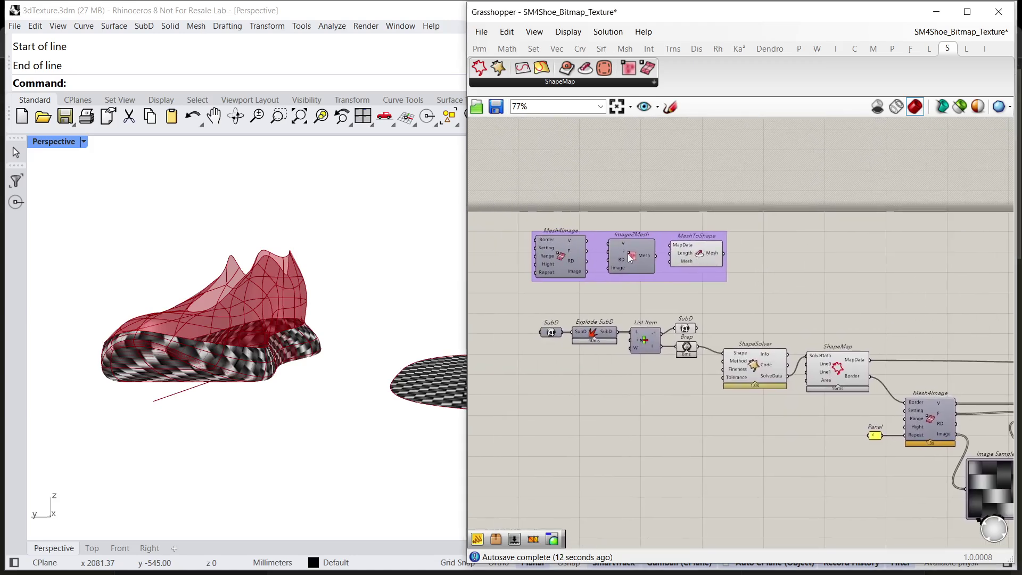
left_click_drag(639, 254, 760, 295)
scroll(627, 250, "up", 3)
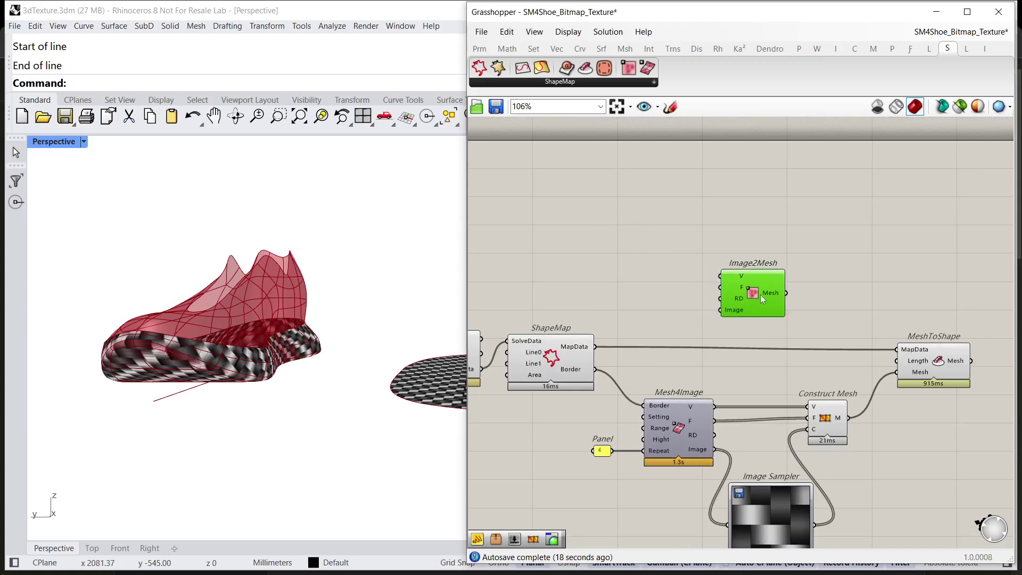
Wire Mesh4Image's V, F and RD outputs into the matching inputs of Image2Mesh.
scroll(761, 295, "up", 3)
left_click_drag(649, 403, 683, 215)
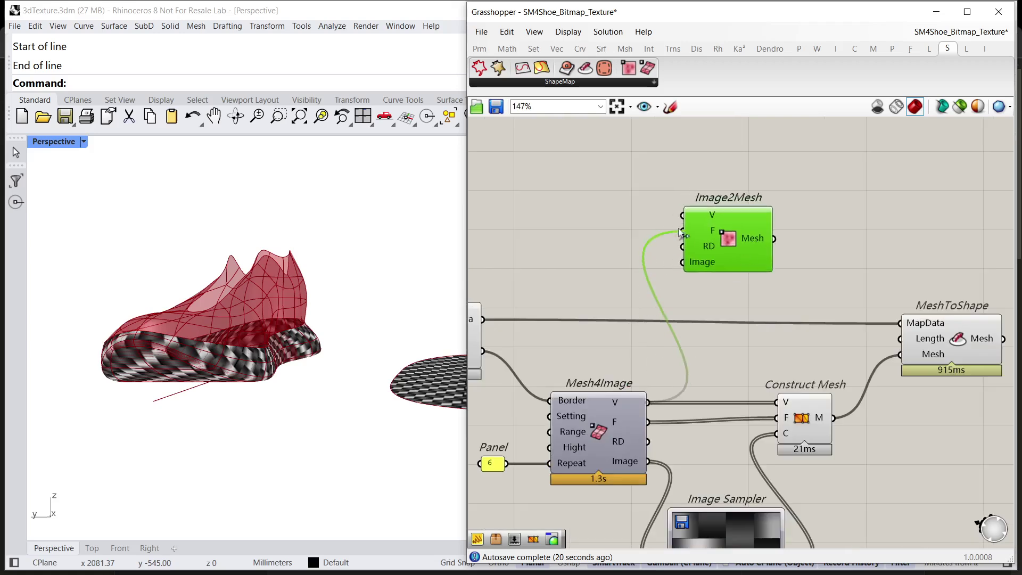
left_click_drag(648, 422, 683, 231)
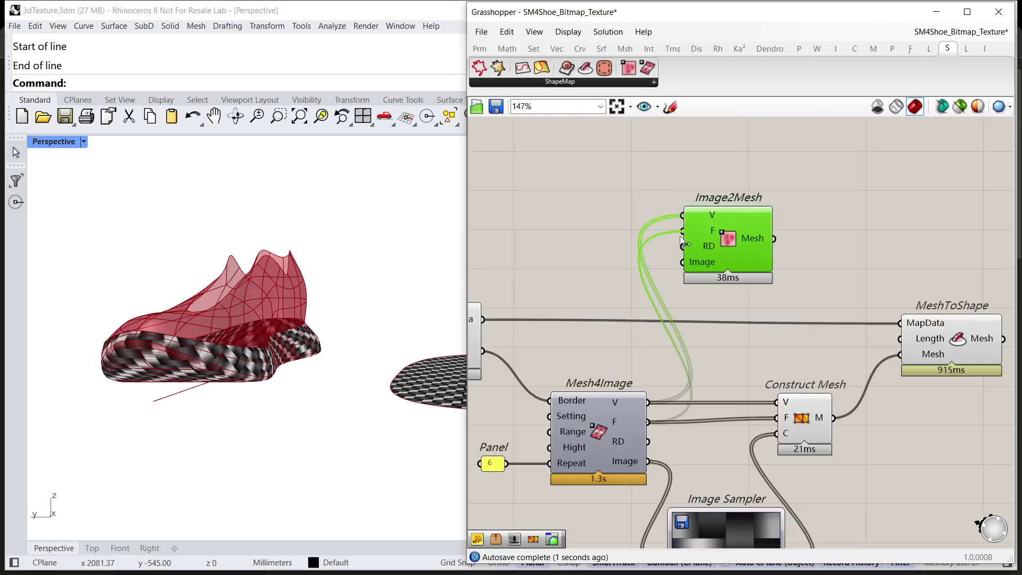
left_click_drag(649, 442, 752, 256)
scroll(725, 286, "down", 1)
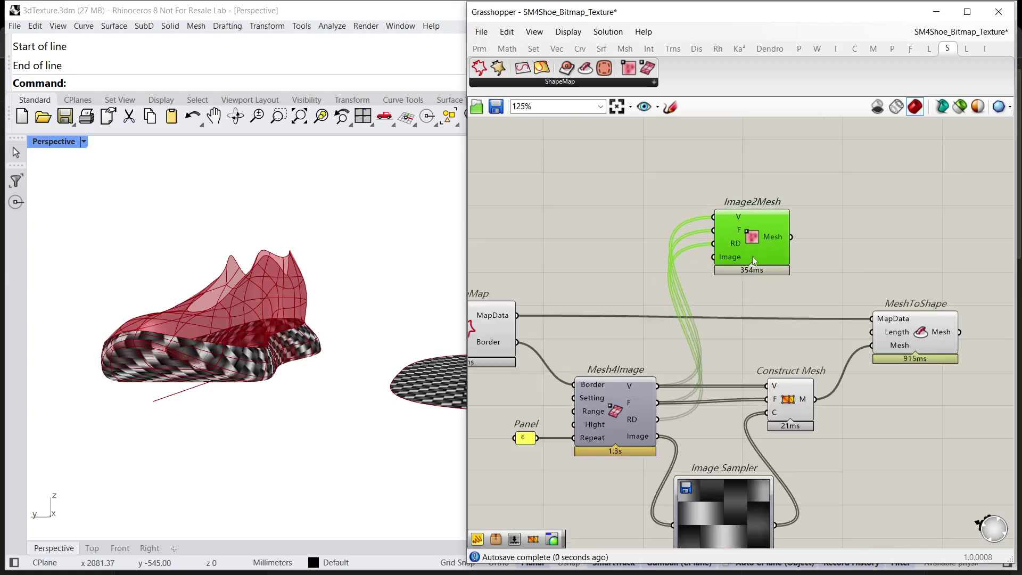
Duplicate the Image Sampler with its input wire, place the copy above Mesh4Image, and move Image2Mesh farther from it.
scroll(753, 256, "down", 1)
right_click_drag(752, 257, 738, 228)
left_click(756, 319)
left_click(710, 458)
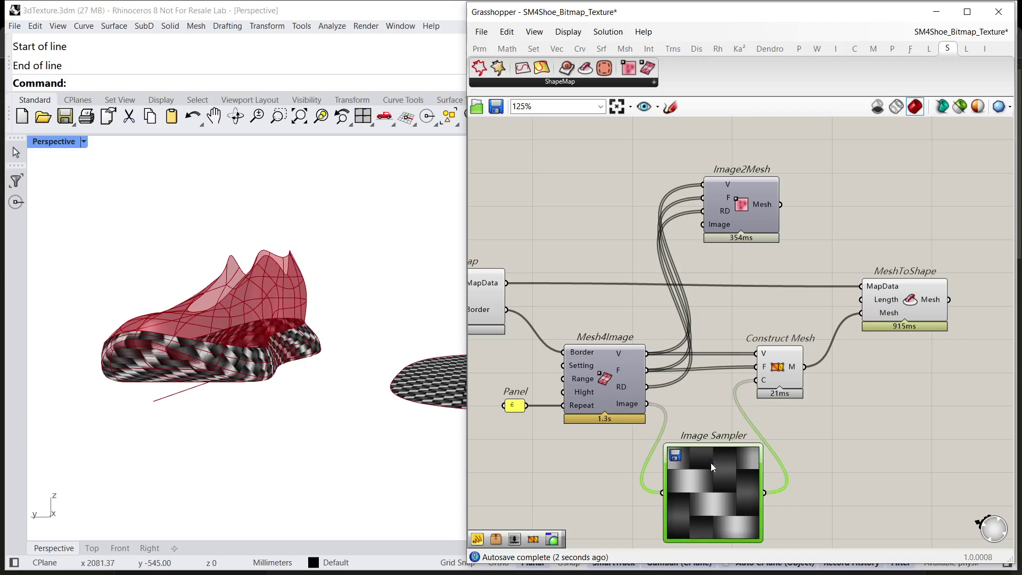
scroll(711, 462, "down", 1)
left_click_drag(712, 475, 626, 213, "alt")
right_click_drag(627, 213, 684, 291)
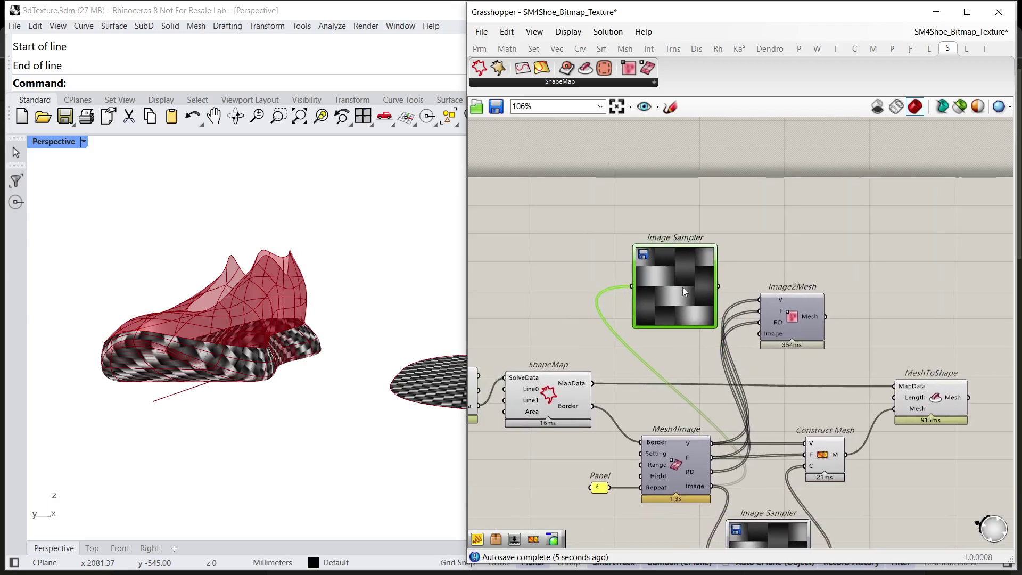
left_click_drag(790, 331, 846, 334)
left_click_drag(688, 279, 696, 289)
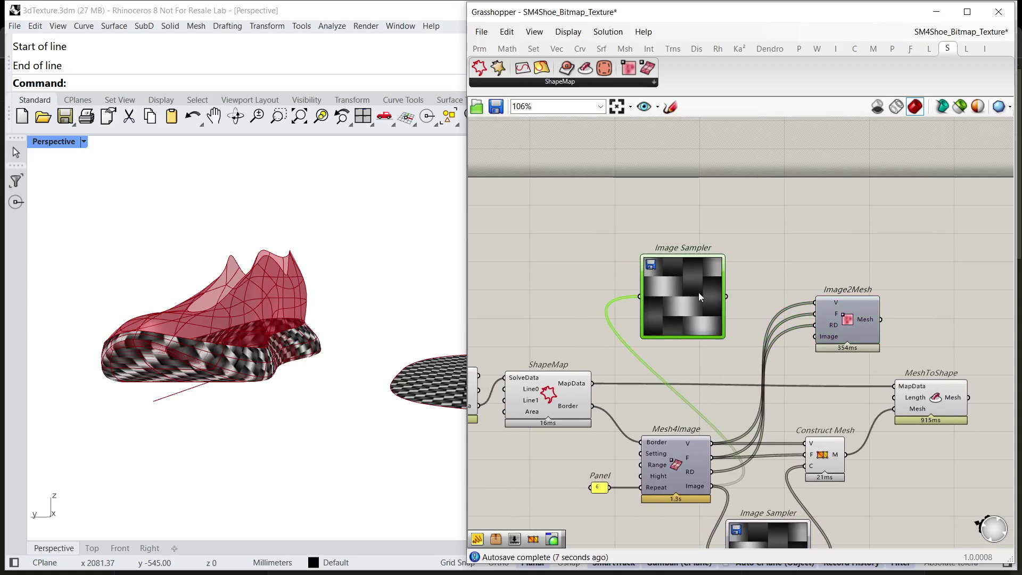
Set the duplicated Image Sampler's filter to Value (brightness).
right_click(691, 285)
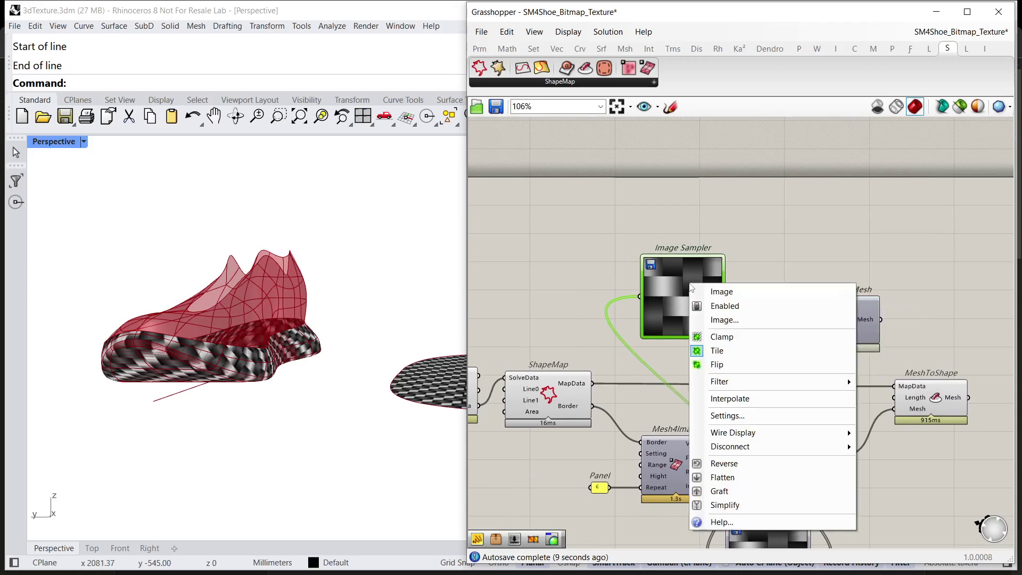
mouse_move(763, 388)
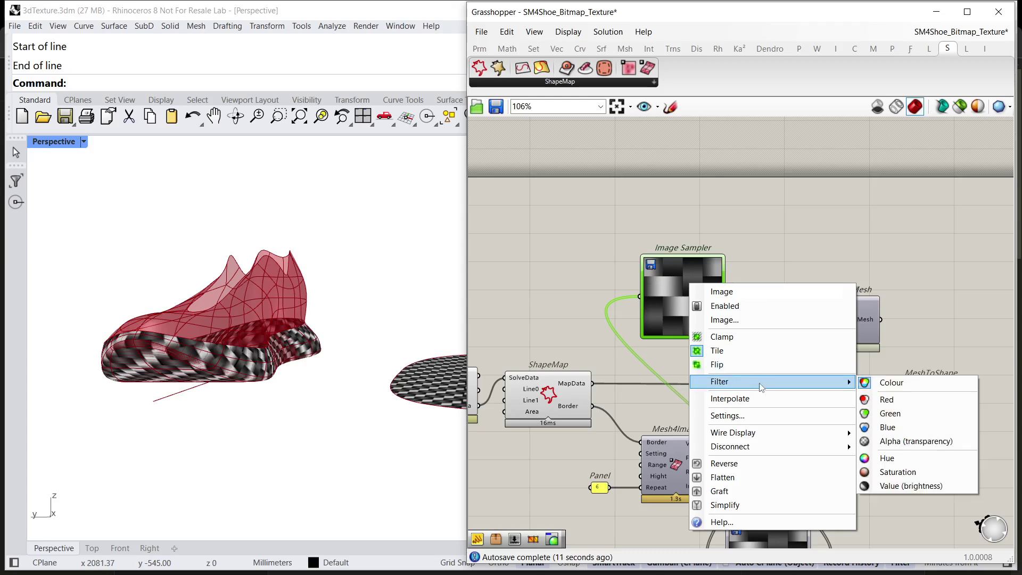
left_click(921, 491)
scroll(734, 277, "up", 2)
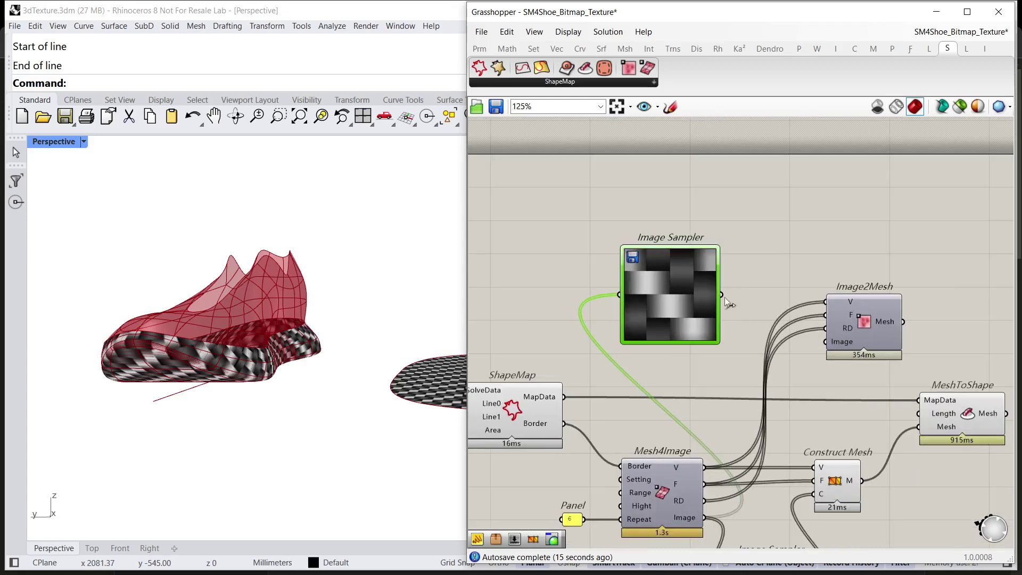
Wire the duplicated sampler's output into Image2Mesh's Image input and Image2Mesh's Mesh output into MeshToShape's Mesh input, replacing the Construct Mesh connection.
left_click_drag(723, 296, 827, 343)
scroll(777, 277, "down", 1)
right_click_drag(778, 277, 669, 237)
scroll(804, 290, "up", 1)
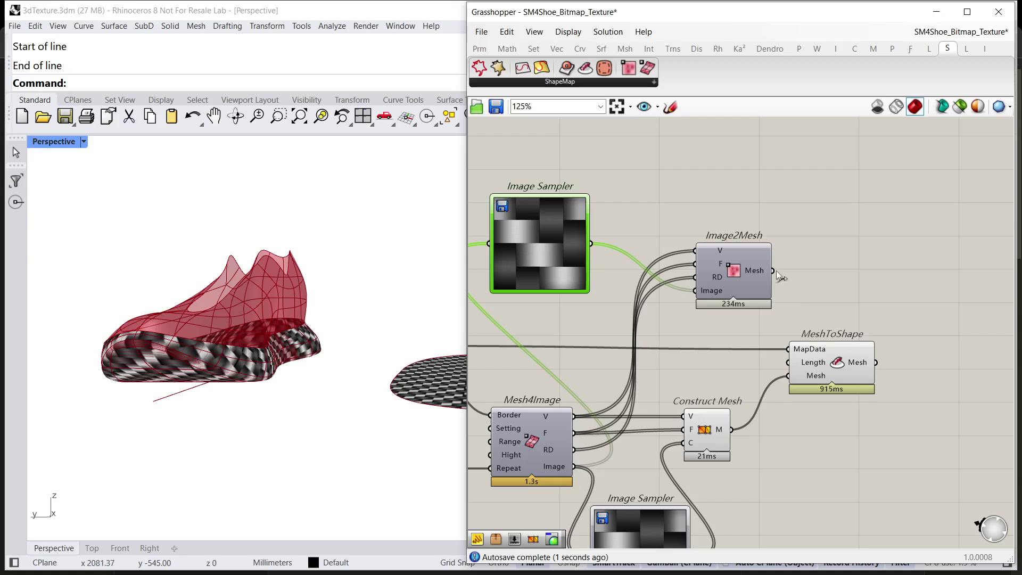
left_click_drag(775, 272, 791, 378)
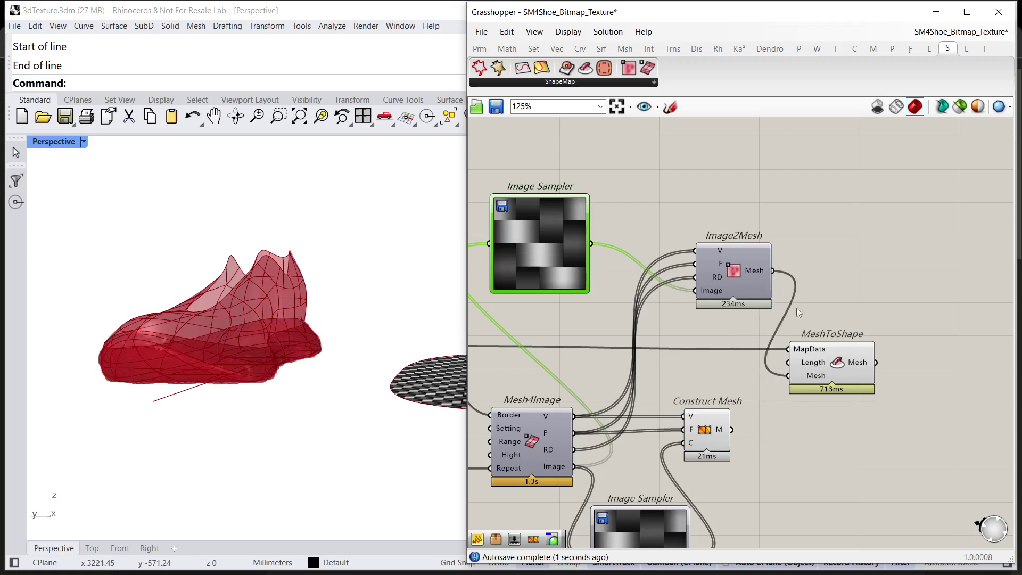
Add a Custom Preview component after MeshToShape and feed MeshToShape's Mesh output into its G input.
right_click_drag(948, 353, 790, 318)
double_click(774, 327)
type("c")
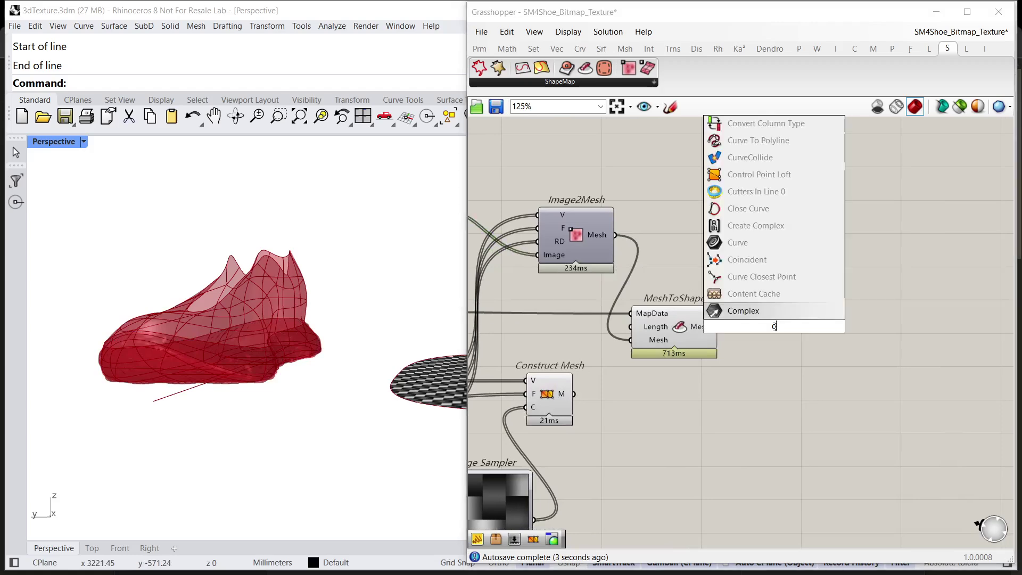
type("us")
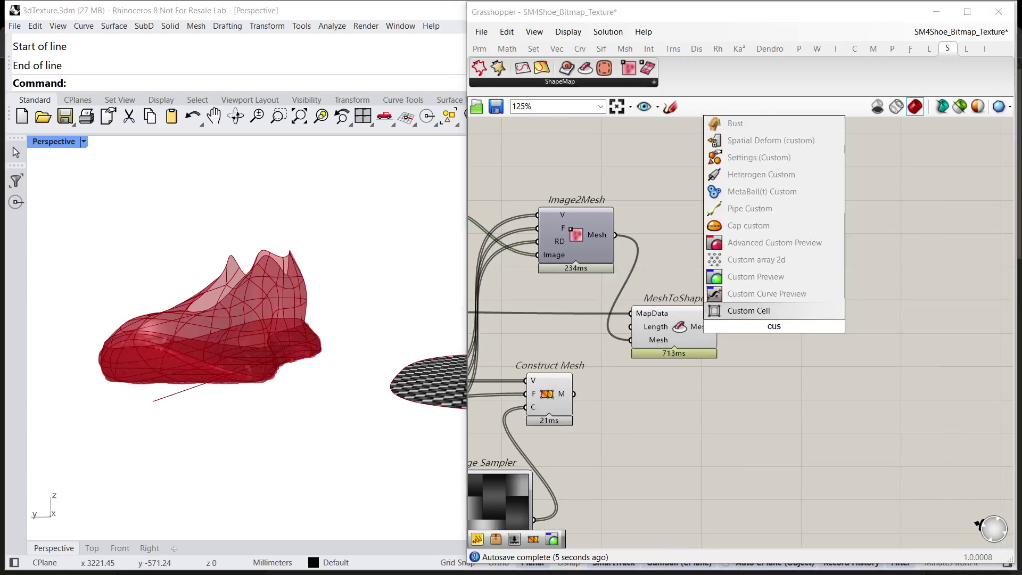
left_click(766, 276)
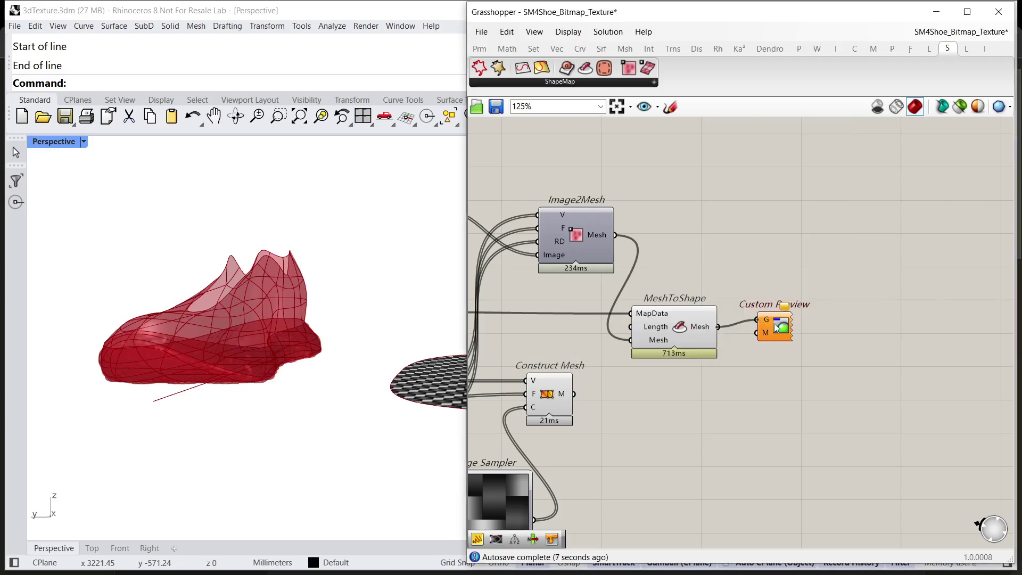
left_click_drag(775, 324, 774, 329)
Turn off MeshToShape's own preview and examine the surface relief along the shoe's sole.
left_click(704, 330)
middle_click(708, 325)
left_click(744, 287)
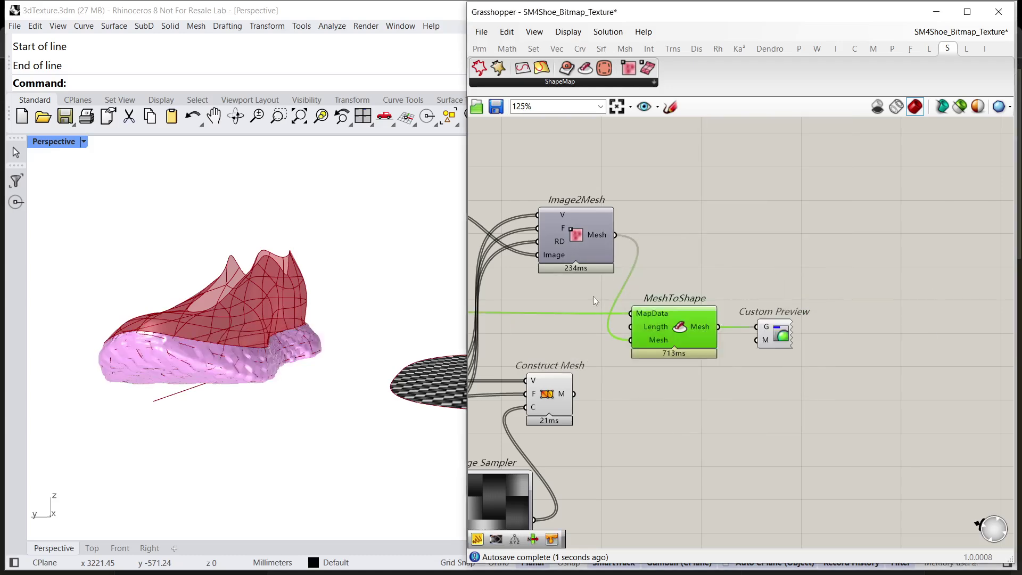
scroll(241, 357, "up", 3)
mouse_move(330, 357)
right_mouse_down()
mouse_move(266, 324)
mouse_move(330, 370)
mouse_move(327, 340)
right_mouse_up()
scroll(315, 353, "up", 2)
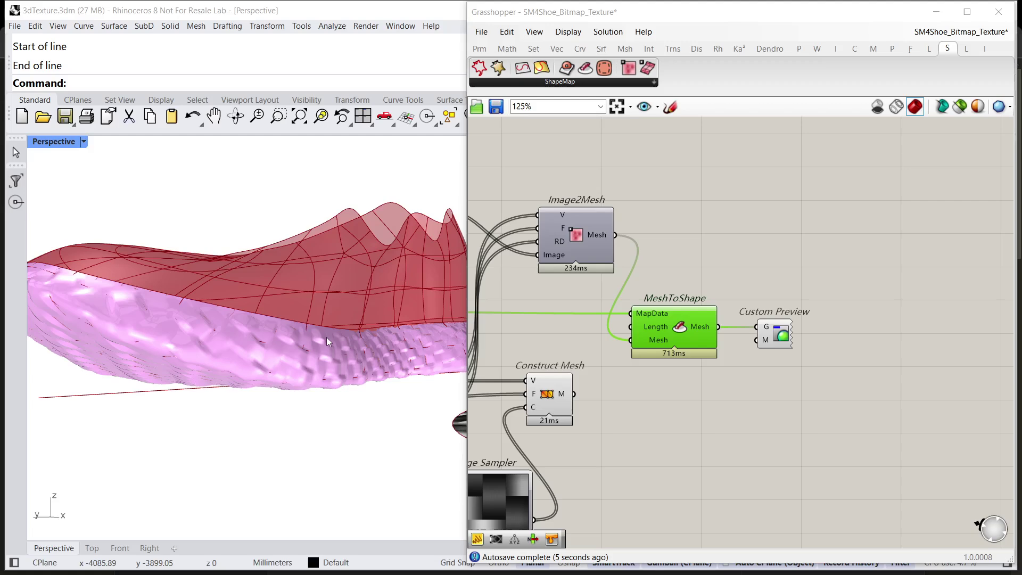
Add a panel with the value 25 and wire it into Mesh4Image's Hight input.
scroll(623, 340, "down", 2)
right_click_drag(580, 346, 718, 270)
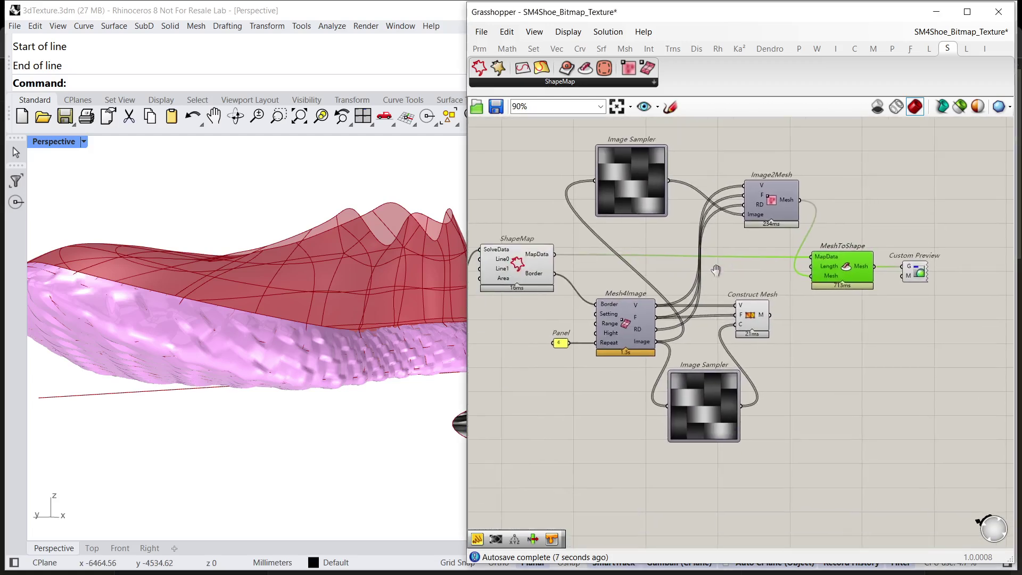
scroll(648, 296, "up", 2)
scroll(628, 298, "up", 1)
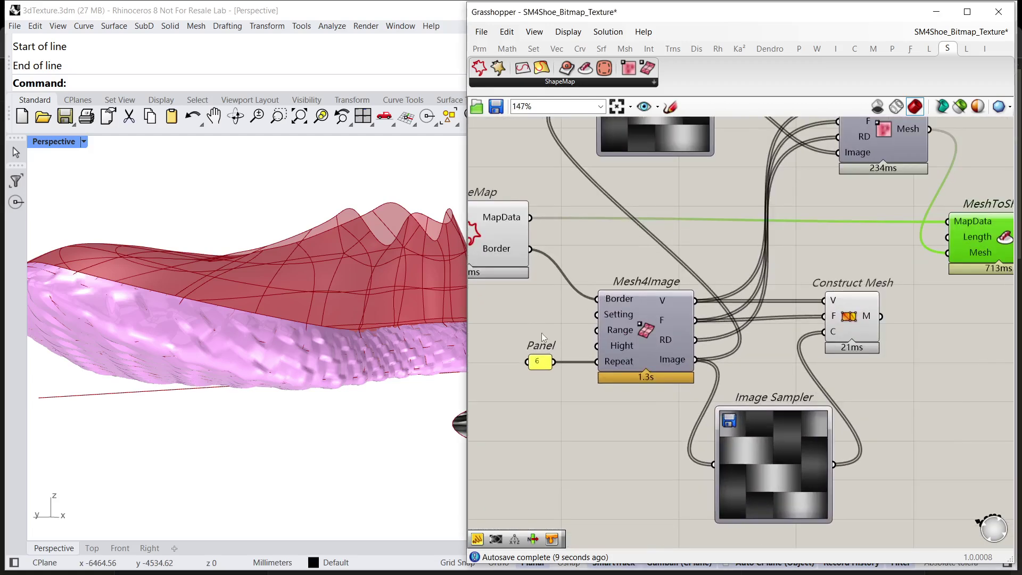
double_click(521, 324)
type("//25")
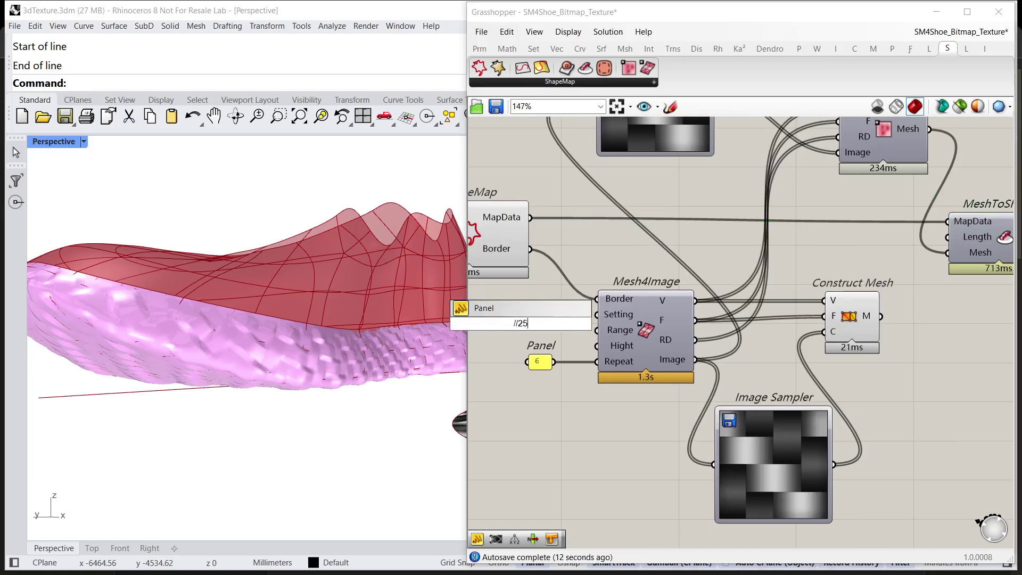
key("Return")
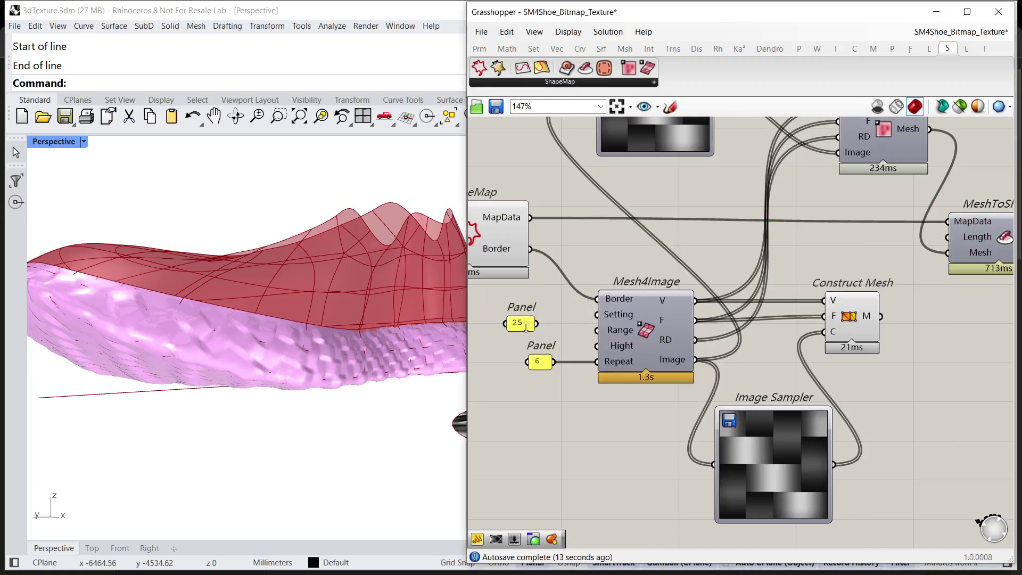
left_click_drag(523, 326, 533, 338)
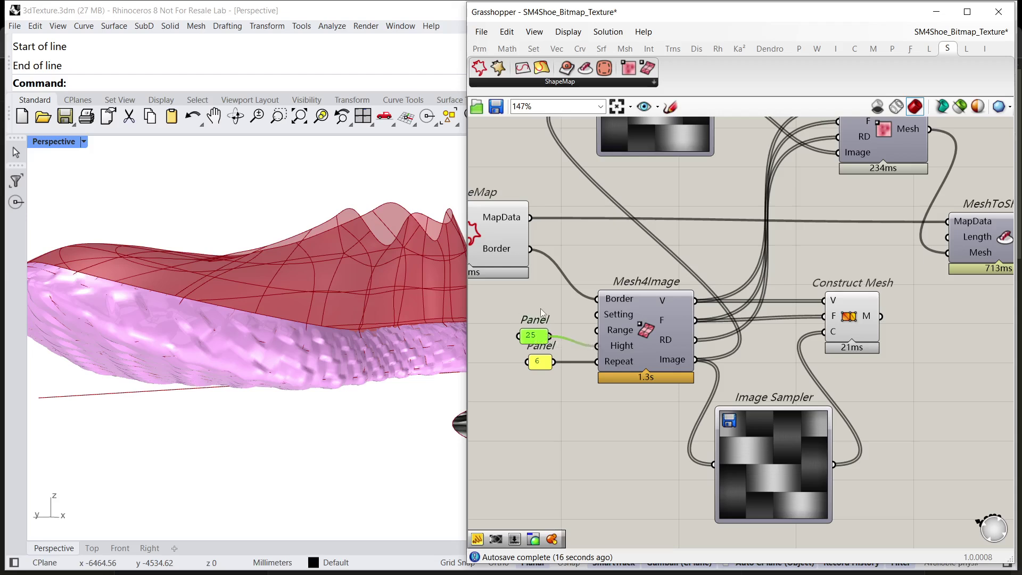
Add a panel containing "50 to 100" and wire it into Mesh4Image's Range input.
double_click(509, 298)
type("//50 to 1")
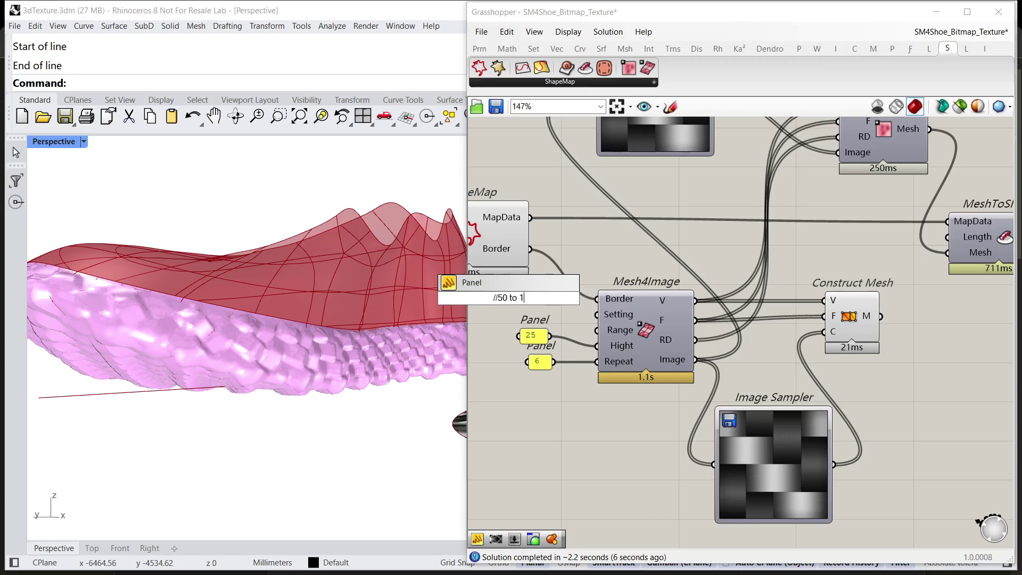
type("00")
key("Return")
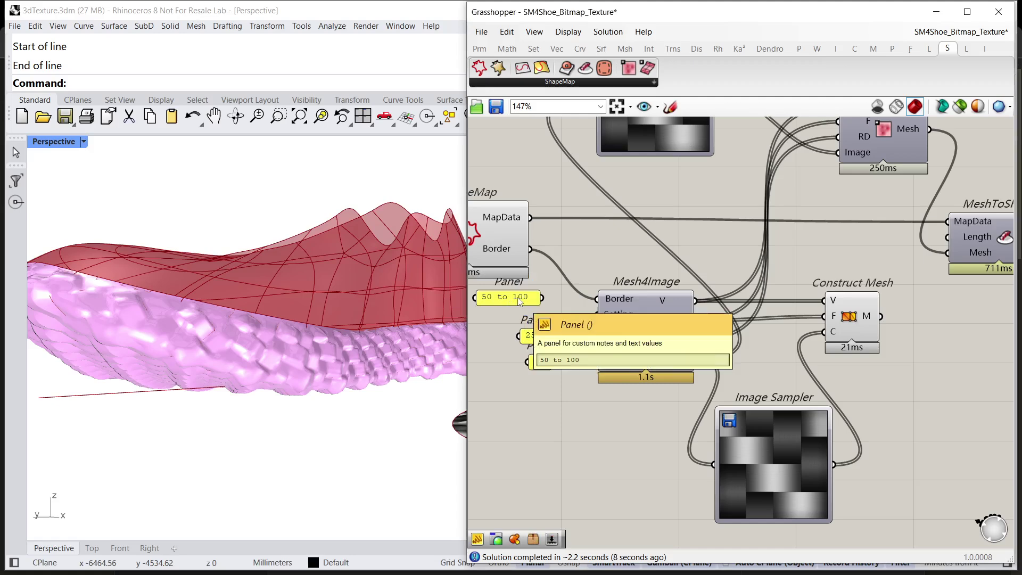
left_click_drag(521, 302, 532, 311)
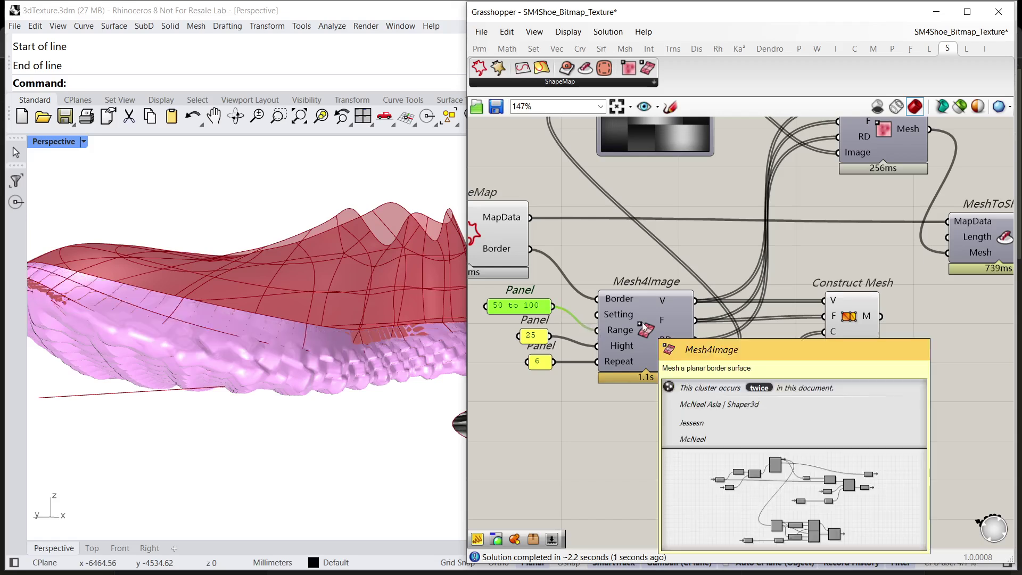
Turn off the preview of the Brep parameter that feeds ShapeSolver.
right_click_drag(377, 392, 447, 338)
right_click_drag(573, 337, 632, 327)
scroll(633, 328, "down", 2)
right_click_drag(515, 291, 829, 365)
scroll(829, 366, "up", 2)
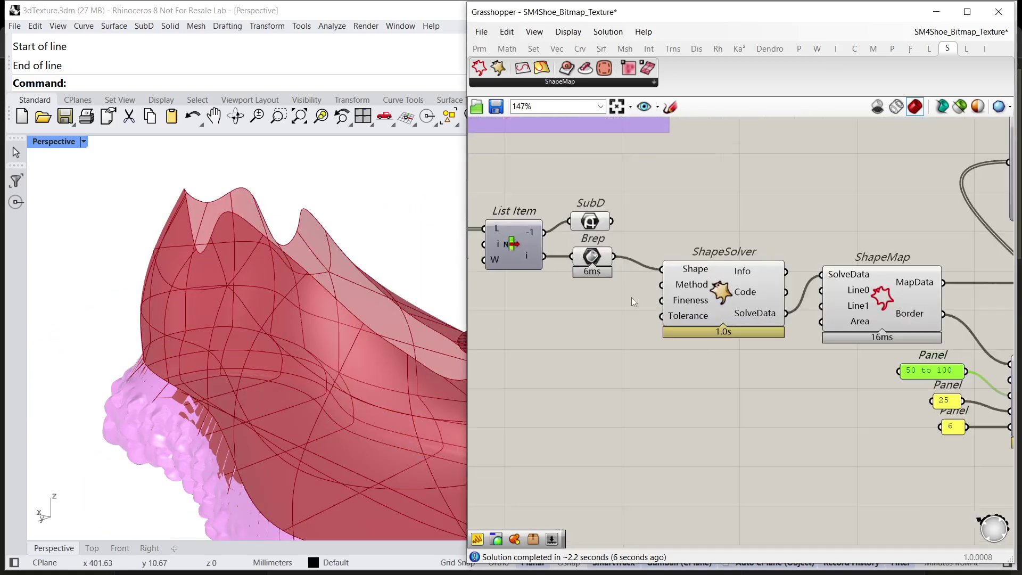
left_click(592, 261)
middle_click(593, 262)
left_click(621, 229)
scroll(218, 304, "down", 6)
right_click_drag(218, 304, 218, 368)
Insert a Smooth Mesh component between MeshToShape and Custom Preview, wiring MeshToShape's Mesh into M and the smoothed M output into G.
scroll(671, 339, "down", 2)
right_click_drag(671, 339, 469, 334)
right_click_drag(989, 335, 650, 327)
scroll(666, 323, "up", 3)
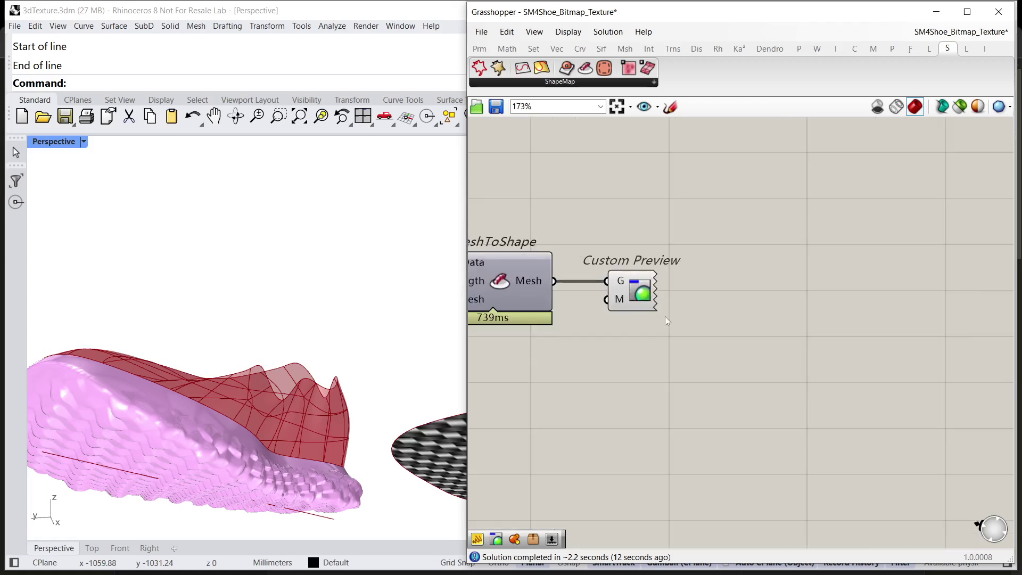
left_click_drag(639, 292, 783, 293)
left_click(631, 229)
right_click_drag(630, 229, 719, 254)
double_click(703, 237)
type("s")
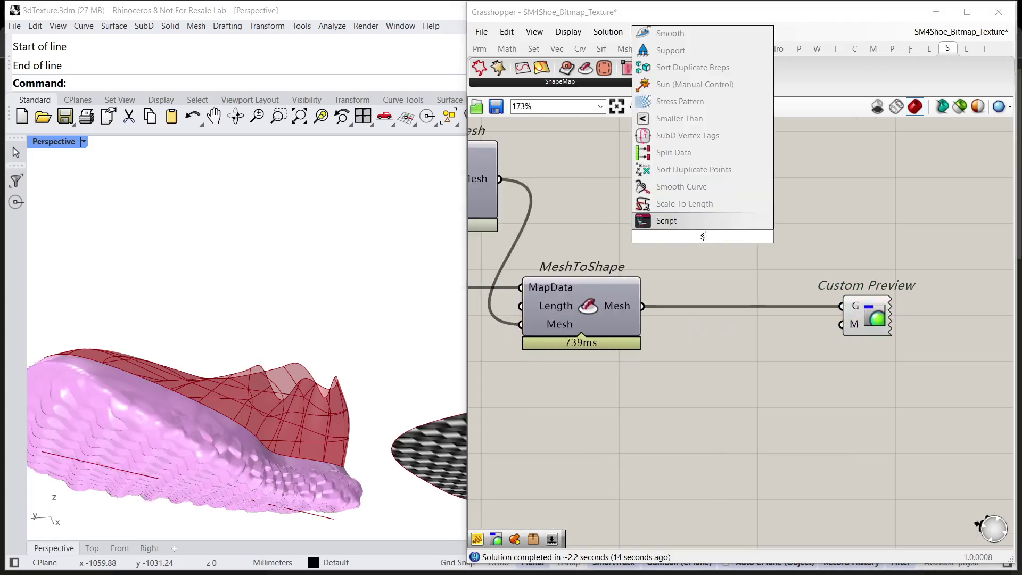
type("mooth")
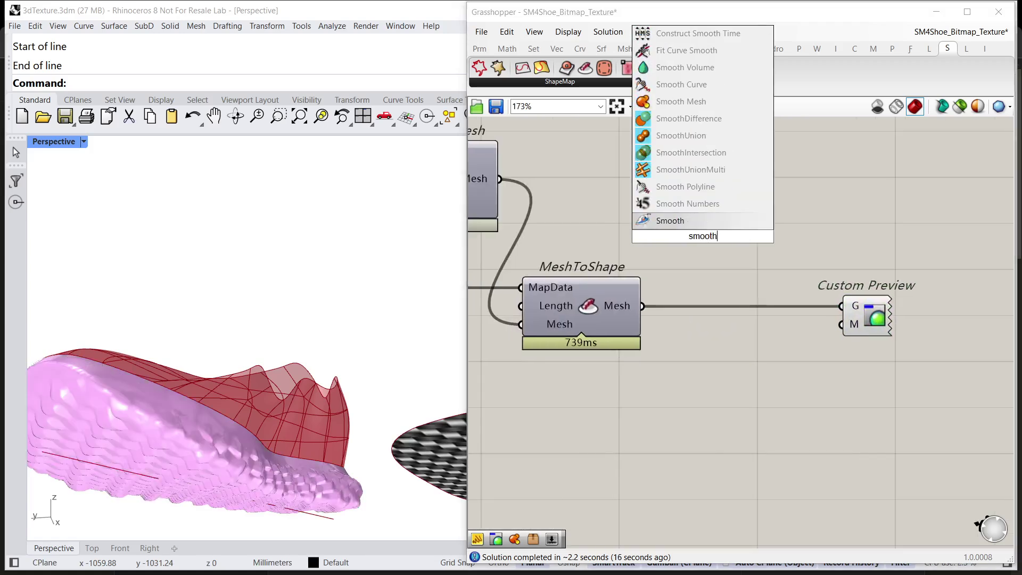
left_click(692, 103)
left_click_drag(701, 211, 830, 314)
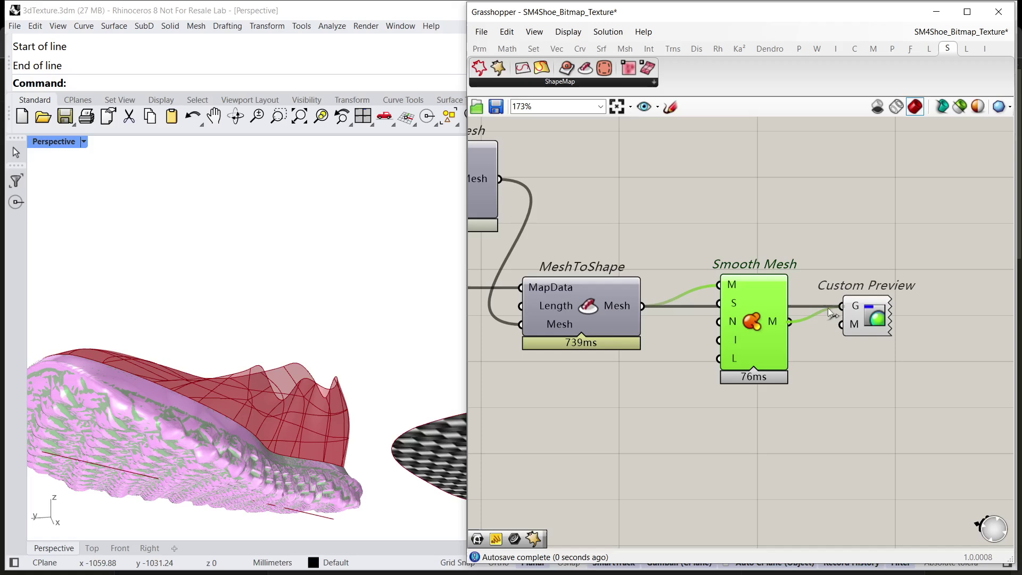
left_click_drag(797, 213, 767, 283)
Turn off Smooth Mesh's own preview so only Custom Preview displays the smoothed shoe mesh.
middle_click(766, 283)
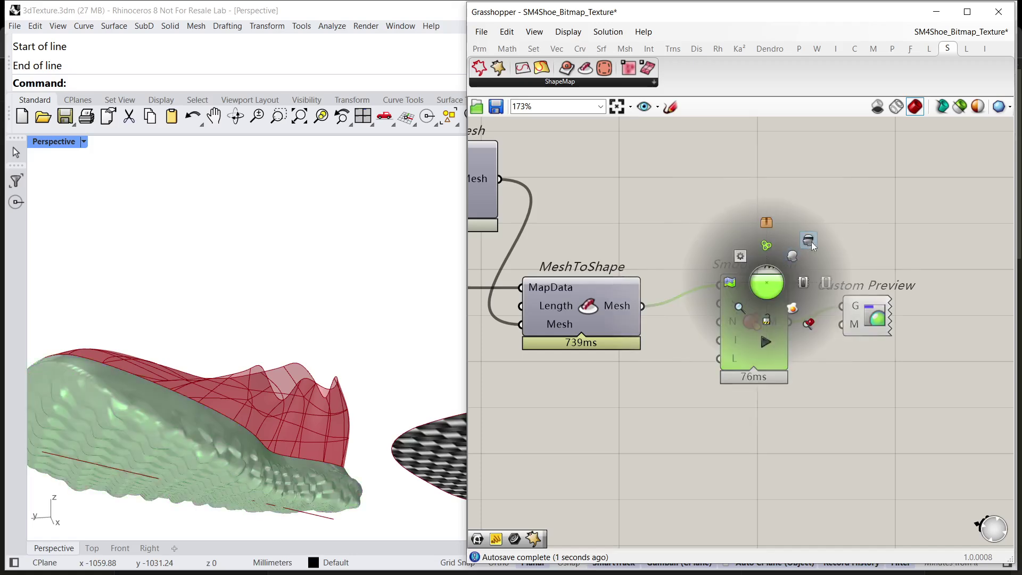
left_click(810, 241)
right_click_drag(314, 306, 372, 380)
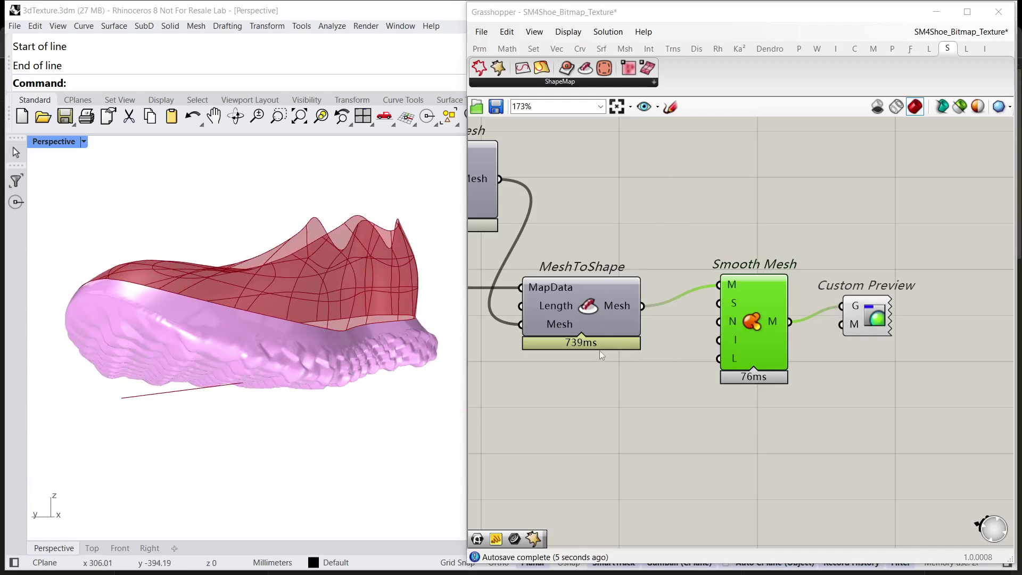
Insert a SubD parameter between Smooth Mesh and Custom Preview, wiring Smooth Mesh's M output through it into the G input.
right_click_drag(892, 314, 814, 320)
left_click(795, 321, "shift")
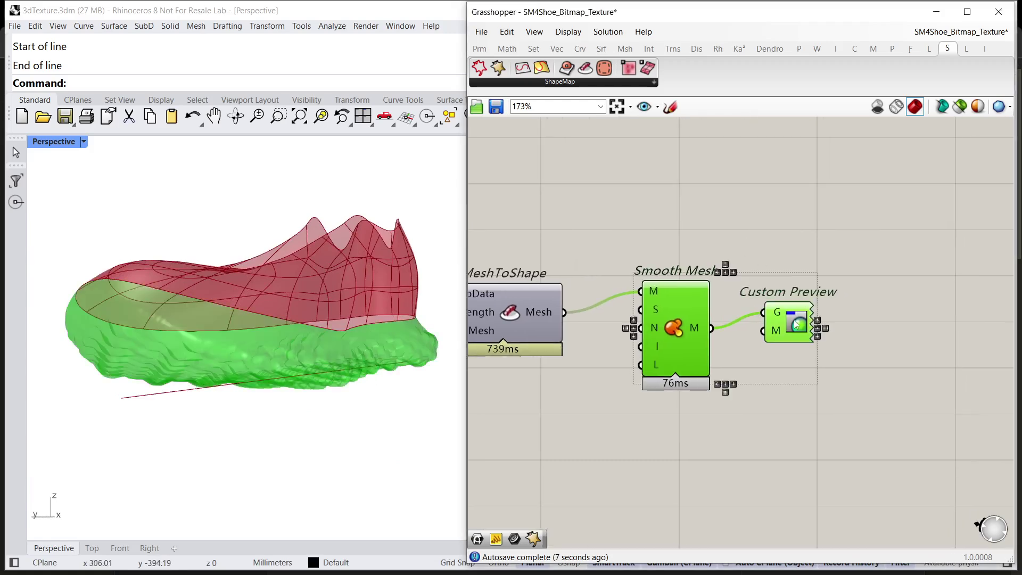
left_click_drag(695, 322, 672, 322)
left_click(717, 234)
double_click(719, 224)
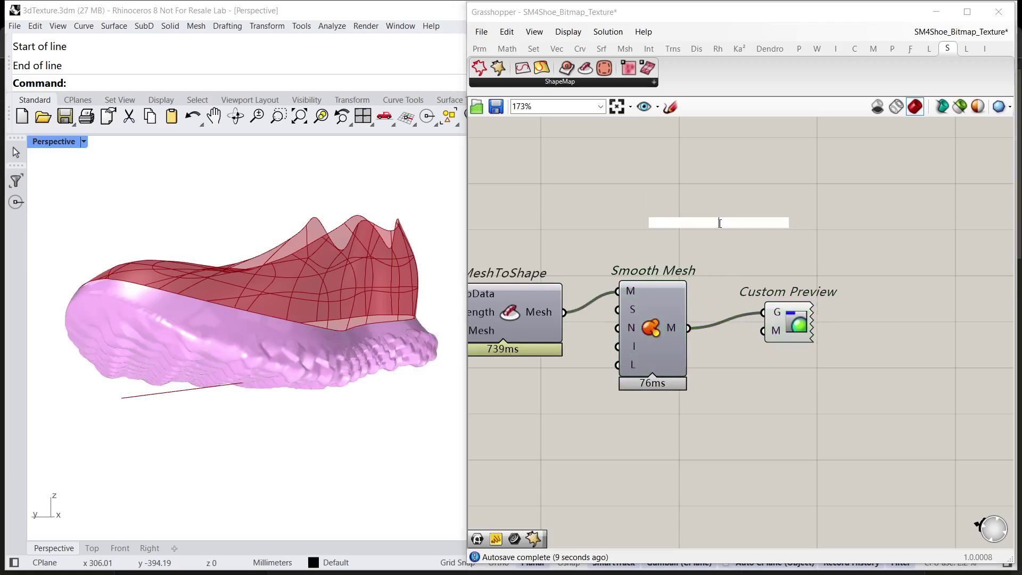
type("sub")
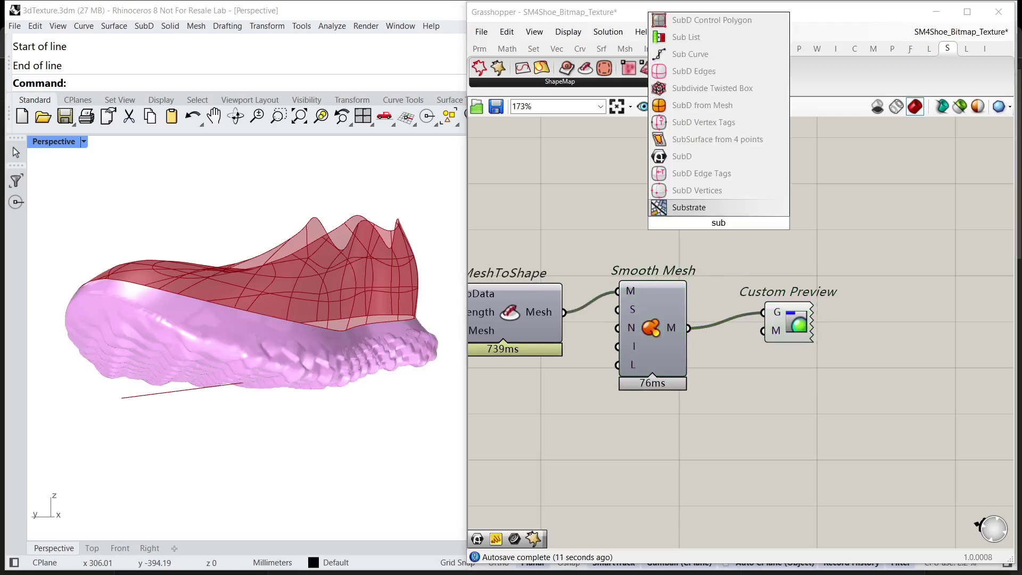
left_click(703, 156)
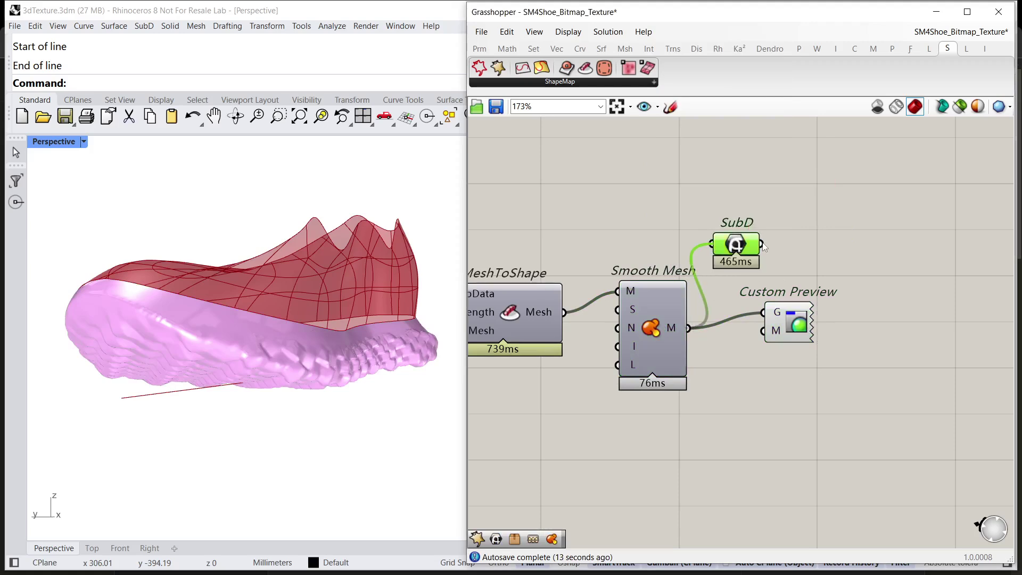
left_click_drag(789, 335, 823, 337)
left_click_drag(762, 244, 799, 310)
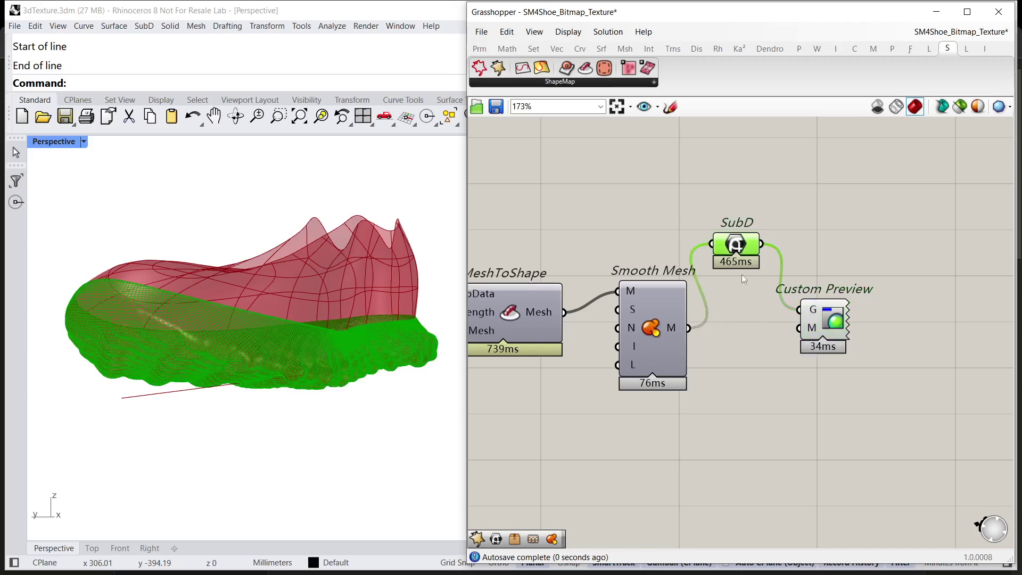
left_click_drag(743, 278, 738, 301)
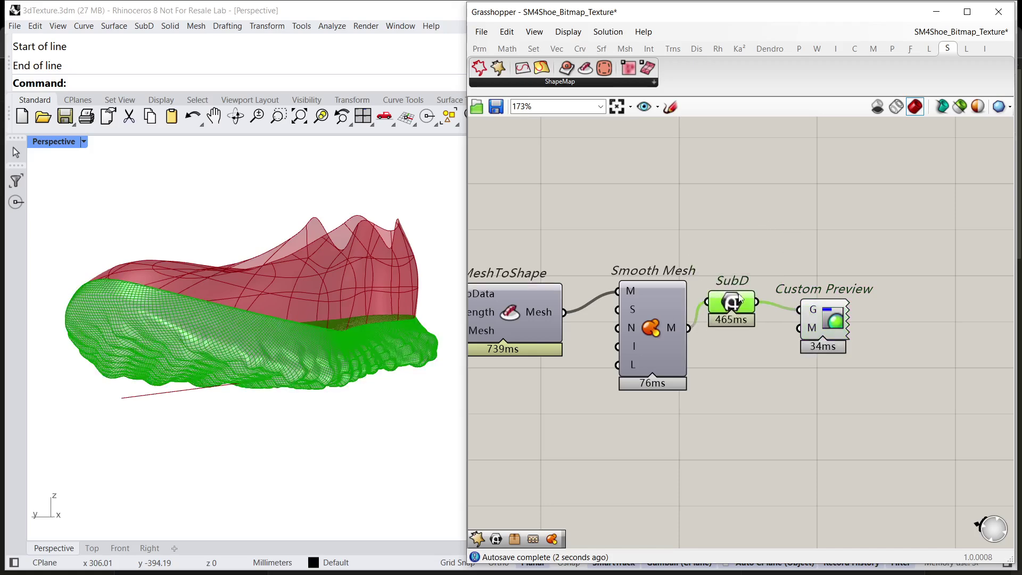
Bake the SubD into the Rhino document and turn off the previews of the SubD parameter and Custom Preview.
right_click(739, 298)
left_click(812, 357)
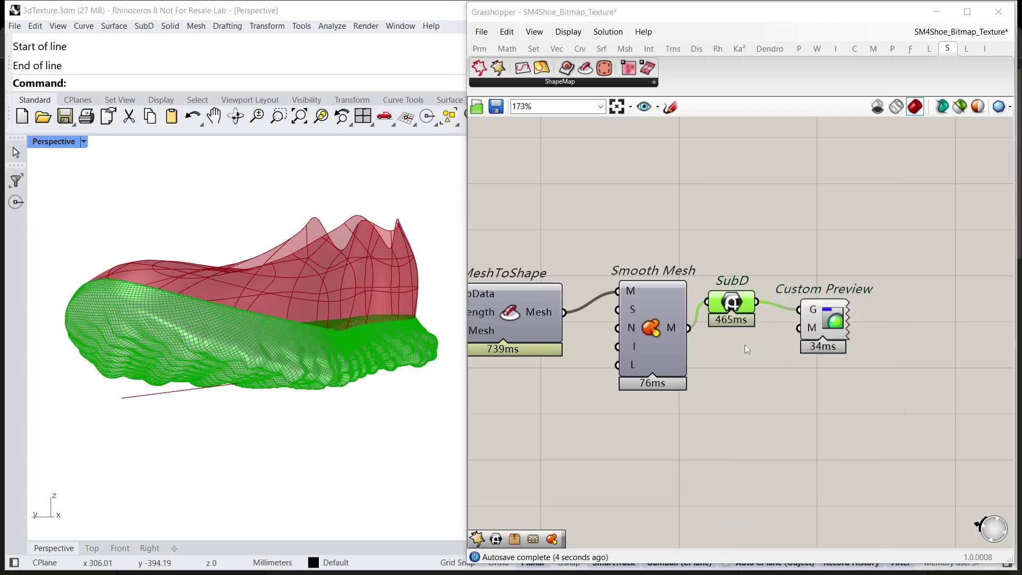
left_click(816, 501)
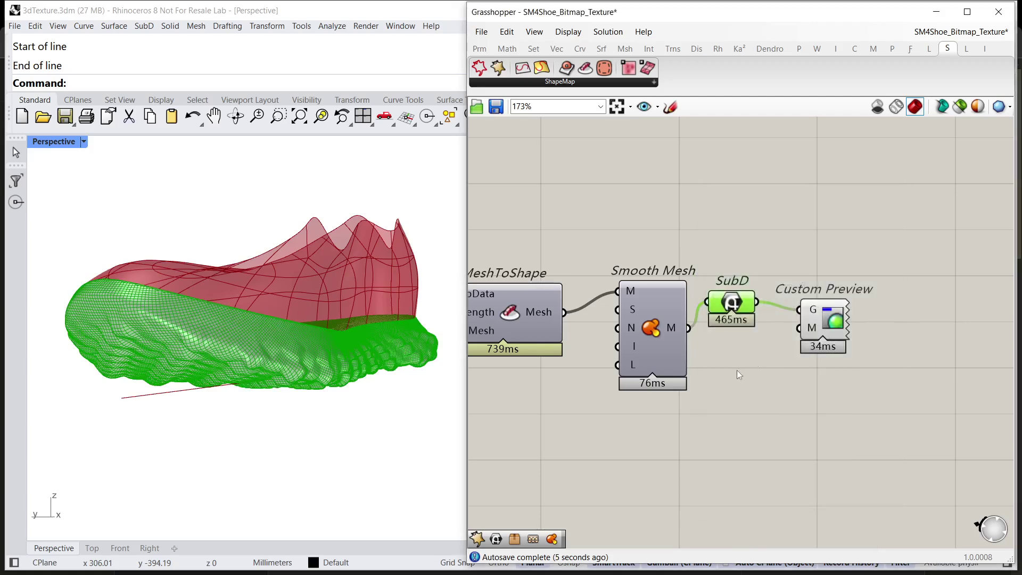
left_click_drag(840, 256, 716, 382)
middle_click(753, 318)
left_click(797, 266)
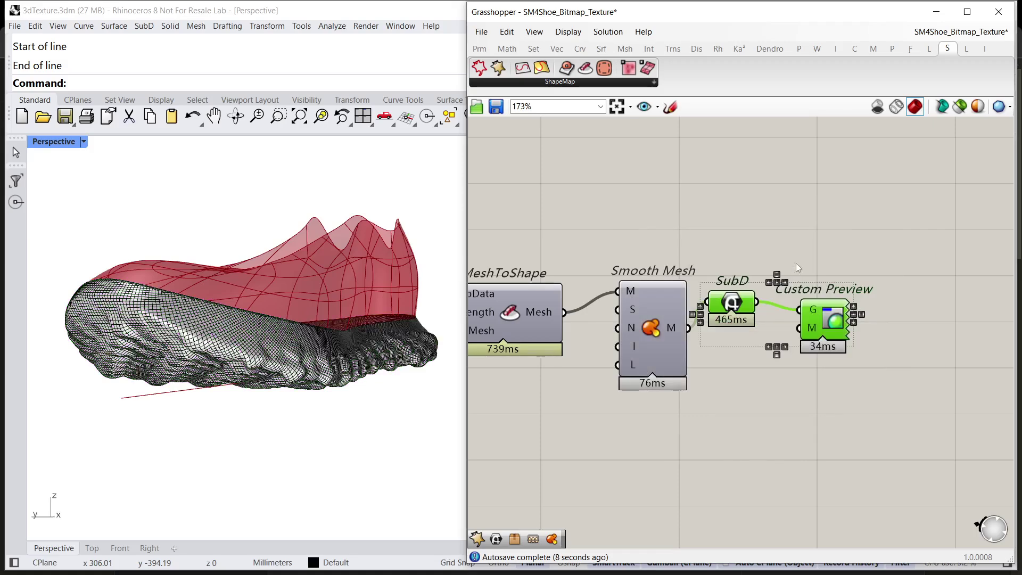
Collapse the Grasshopper window, select the baked SubD sole in Rhino and shade it with the Shaded display mode to inspect the relief.
double_click(736, 20)
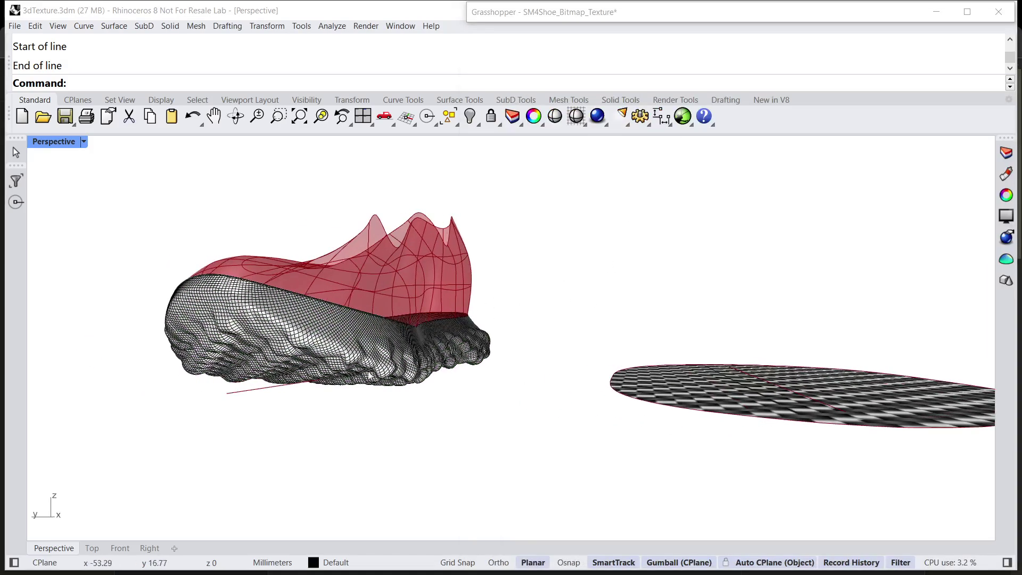
mouse_move(350, 382)
right_mouse_down()
mouse_move(411, 342)
mouse_move(645, 348)
mouse_move(684, 284)
mouse_move(708, 279)
right_mouse_up()
scroll(503, 342, "up", 4)
left_click(503, 342)
left_click(644, 348)
left_click(555, 117)
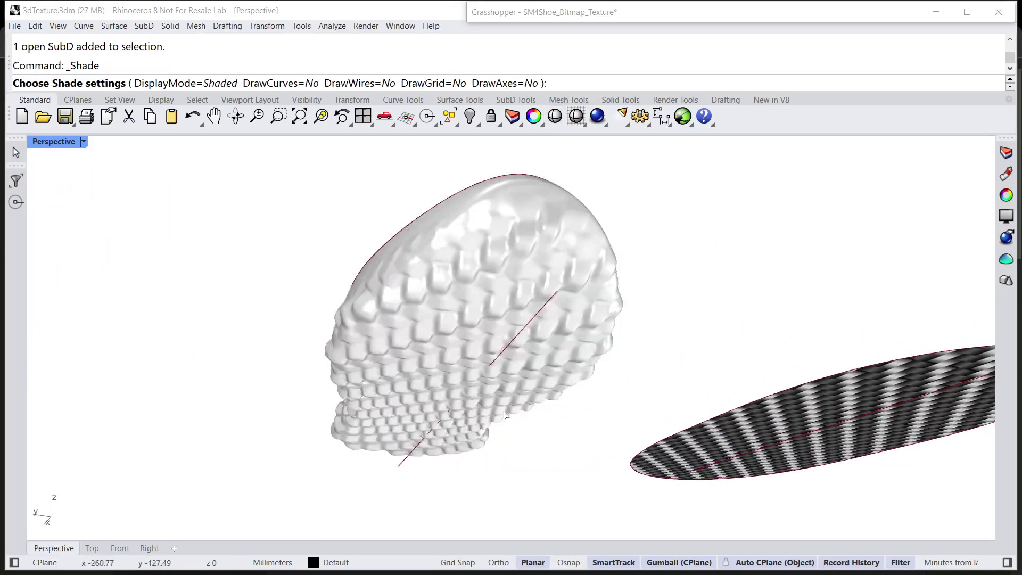
mouse_move(612, 426)
right_mouse_down()
mouse_move(547, 361)
mouse_move(721, 459)
mouse_move(701, 403)
mouse_move(786, 402)
mouse_move(692, 346)
mouse_move(585, 320)
mouse_move(506, 354)
mouse_move(509, 261)
mouse_move(427, 404)
mouse_move(351, 452)
mouse_move(440, 433)
mouse_move(736, 435)
right_mouse_up()
scroll(547, 361, "down", 4)
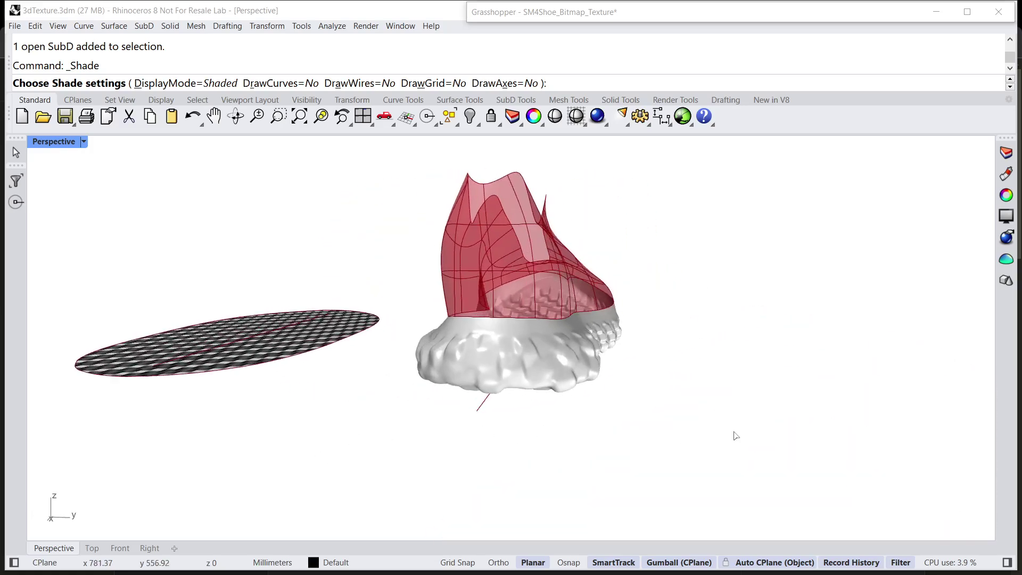
right_click_drag(731, 369, 336, 391)
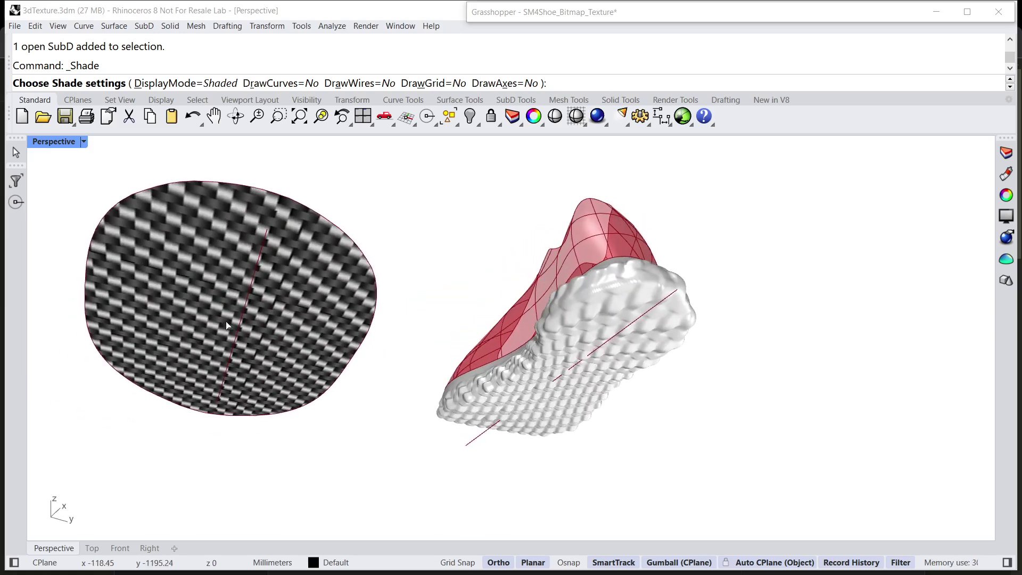